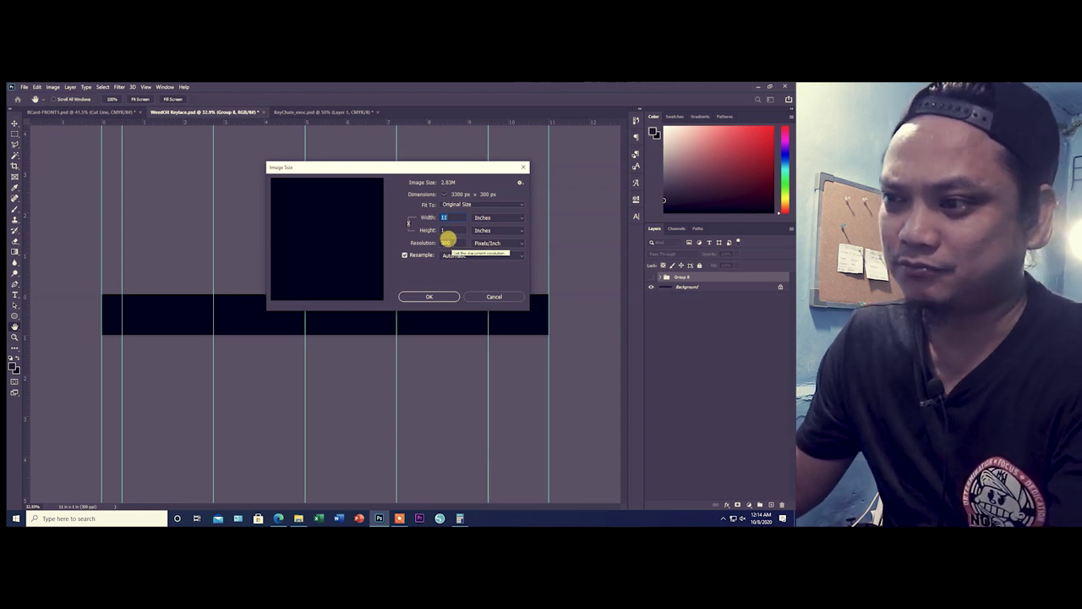
Accept the 11 by 1 inch, 300 pixels/inch image size and inspect the strip's guides from end to end.
{"action": "left_click", "coordinate": [438, 298]}
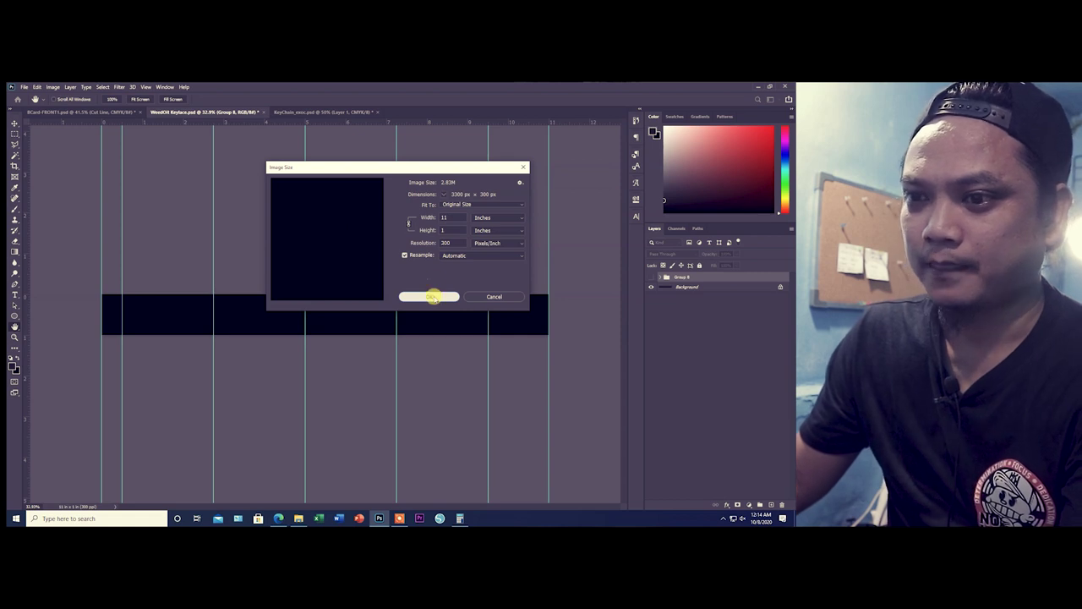
{"action": "left_click", "coordinate": [432, 299]}
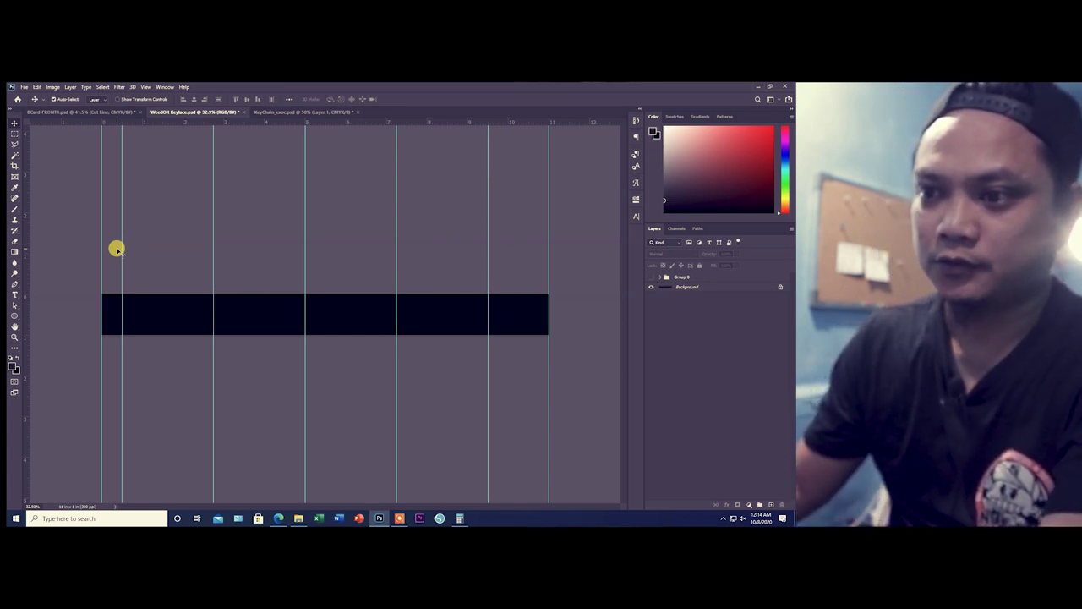
{"action": "scroll", "coordinate": [110, 248], "scroll_direction": "up", "scroll_amount": 5}
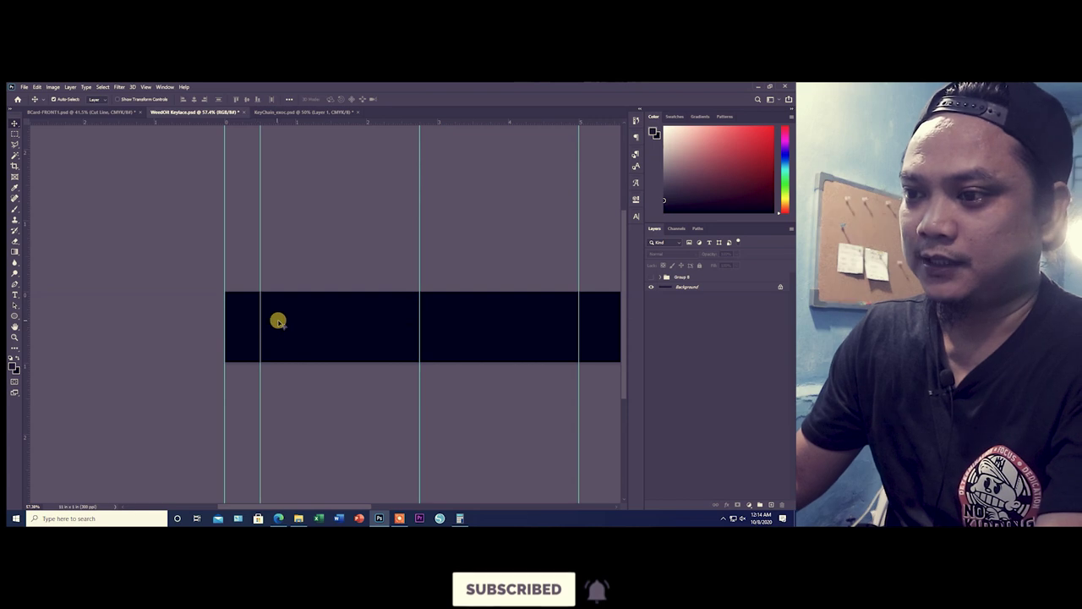
{"action": "left_click_drag", "start_coordinate": [556, 331], "coordinate": [266, 326]}
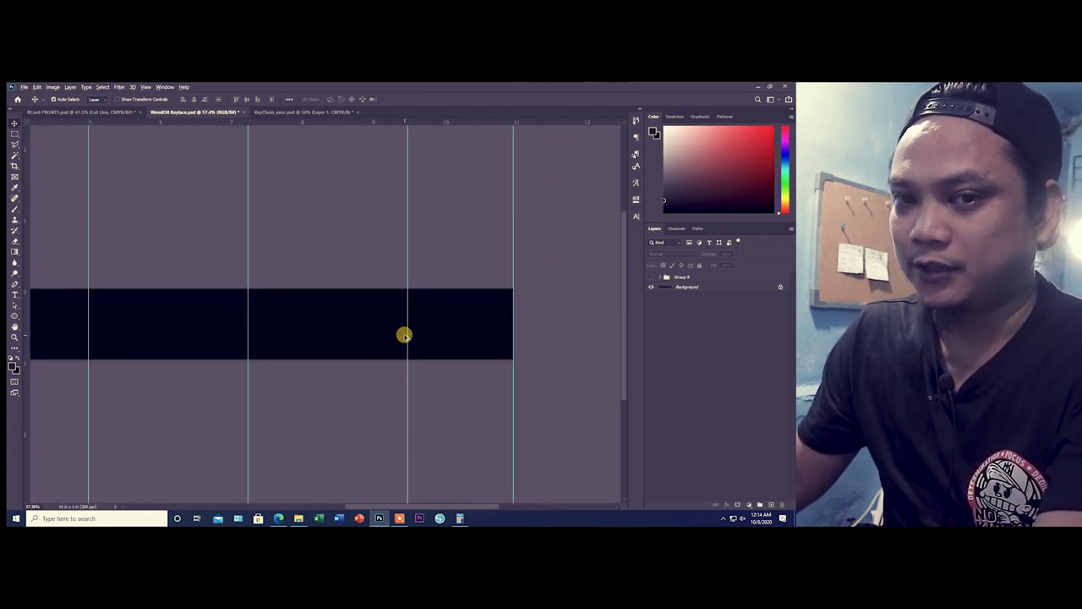
{"action": "scroll", "coordinate": [404, 335], "scroll_direction": "down", "scroll_amount": 1}
{"action": "scroll", "coordinate": [410, 328], "scroll_direction": "down", "scroll_amount": 3}
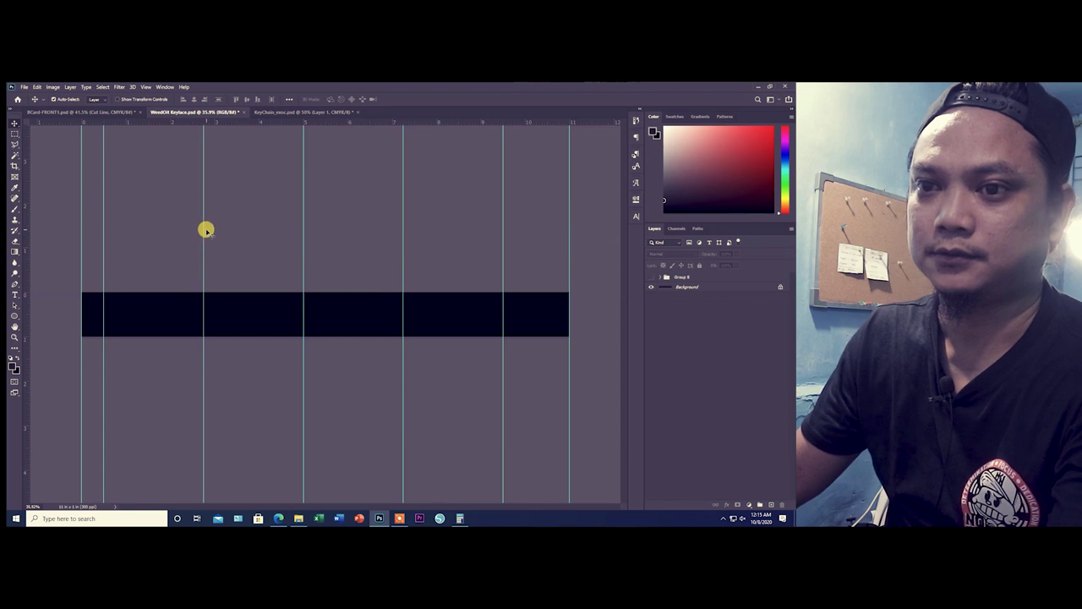
Remove the three inner vertical guides at about 2.75, 5 and 7.25 inches, keeping the one at 9.5 inches.
{"action": "left_click_drag", "start_coordinate": [200, 226], "coordinate": [42, 240]}
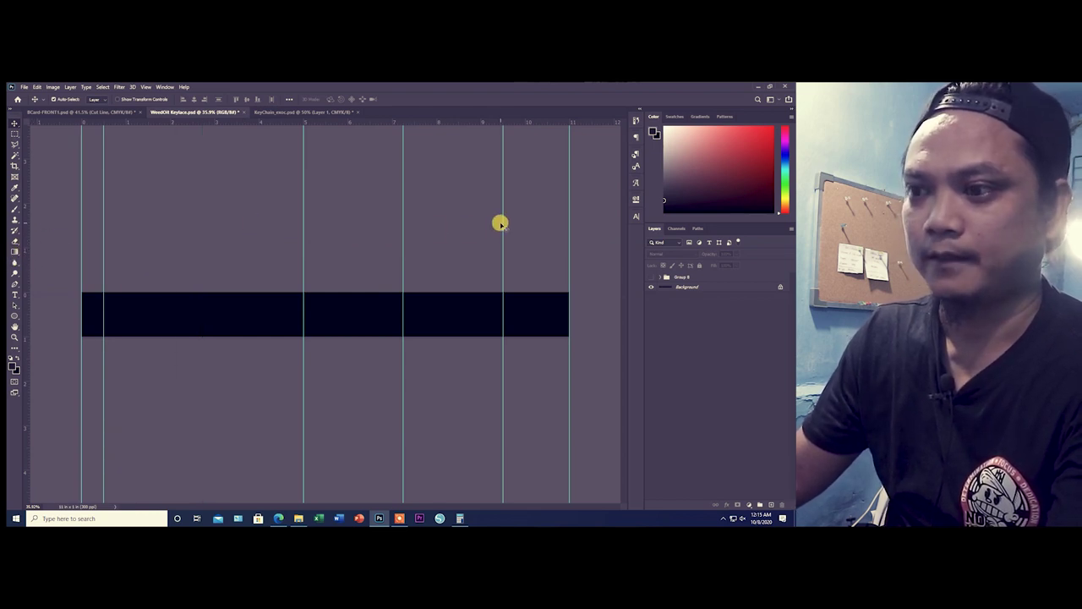
{"action": "left_click_drag", "start_coordinate": [502, 223], "coordinate": [19, 266]}
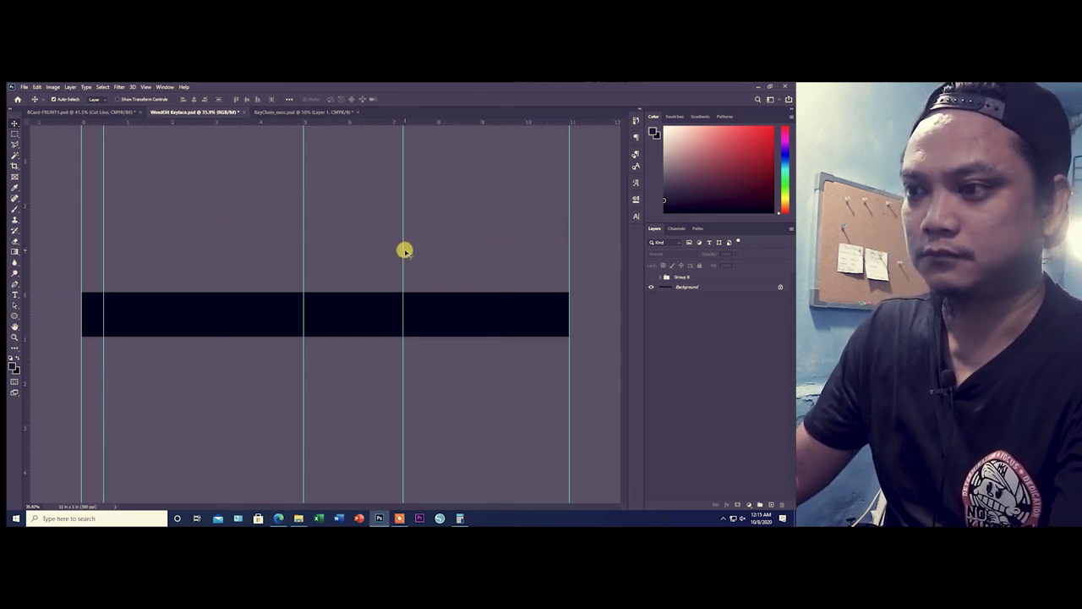
{"action": "key", "text": "ctrl+z"}
{"action": "left_click_drag", "start_coordinate": [401, 253], "coordinate": [25, 285]}
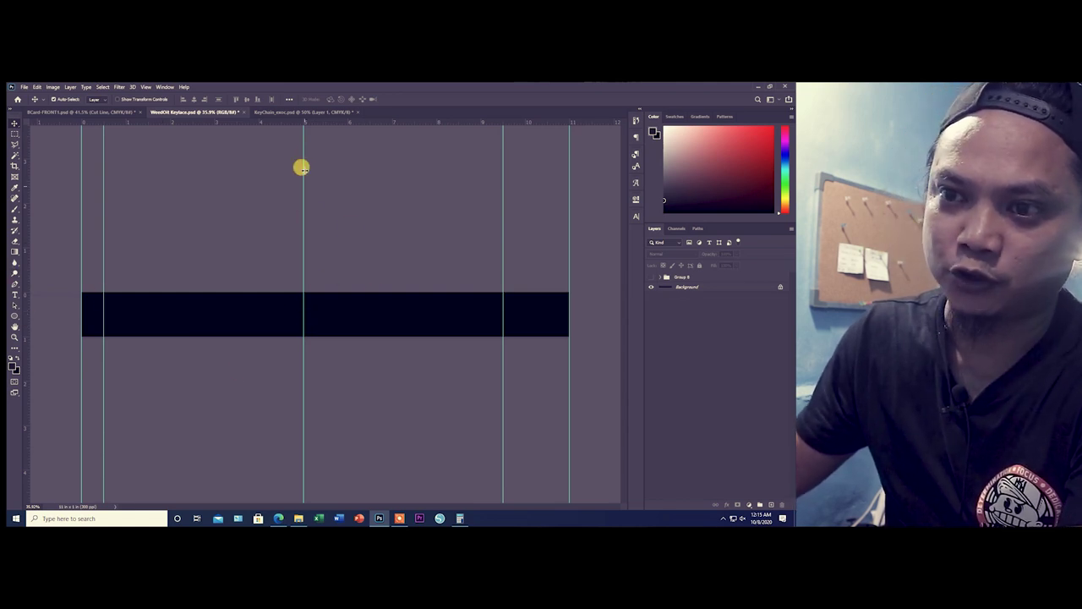
{"action": "left_click_drag", "start_coordinate": [302, 176], "coordinate": [32, 246]}
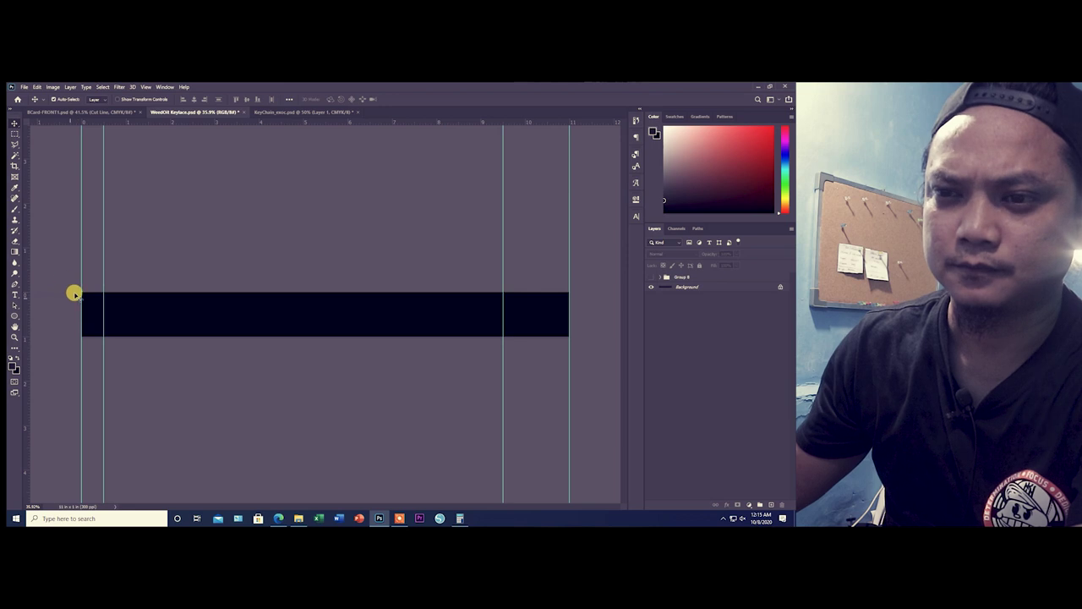
Select the strip area between the 0.5 and 9.5 inch guides with the Rectangular Marquee and add a new layer.
{"action": "left_click", "coordinate": [16, 135]}
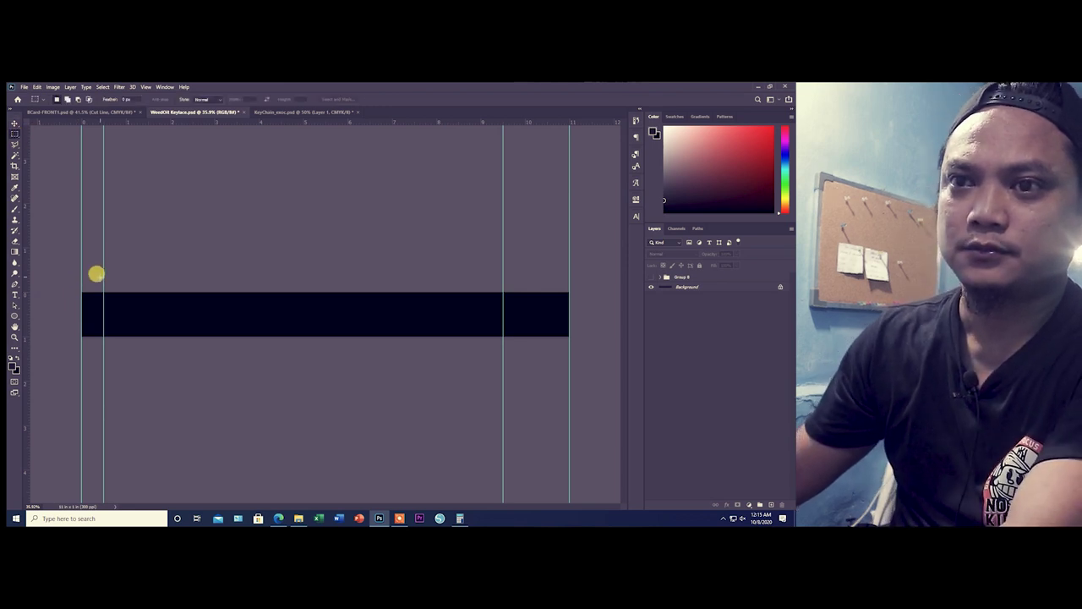
{"action": "right_click", "coordinate": [15, 136]}
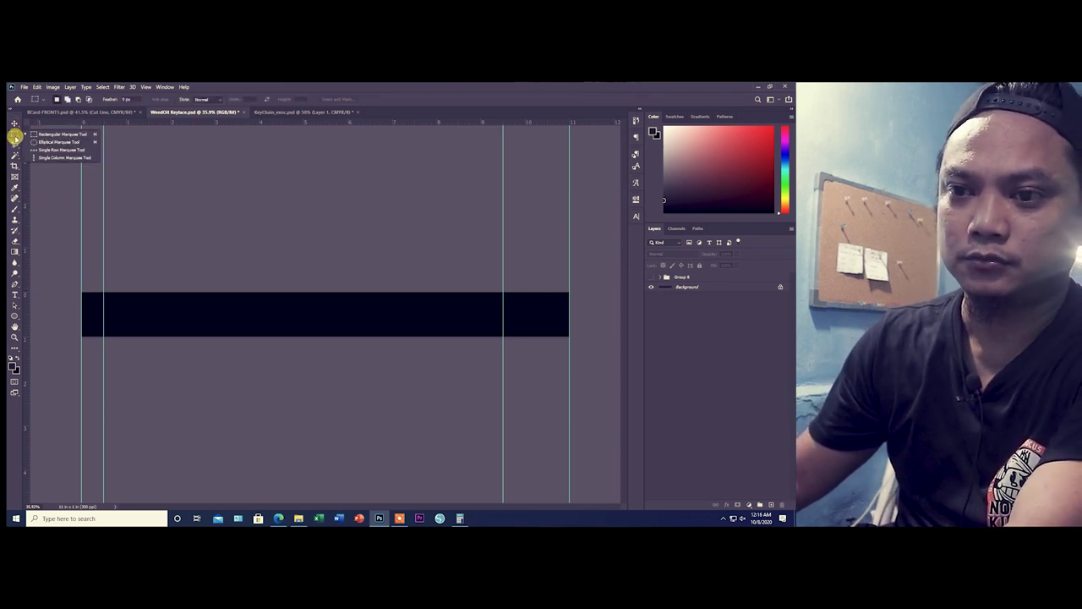
{"action": "left_click", "coordinate": [36, 133]}
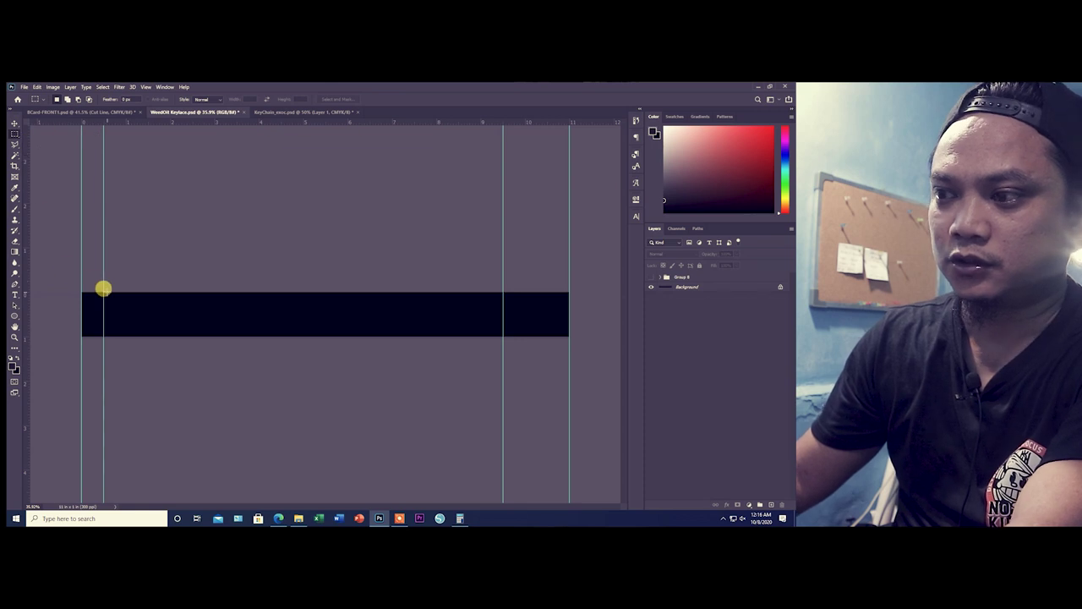
{"action": "left_click_drag", "start_coordinate": [101, 291], "coordinate": [498, 354]}
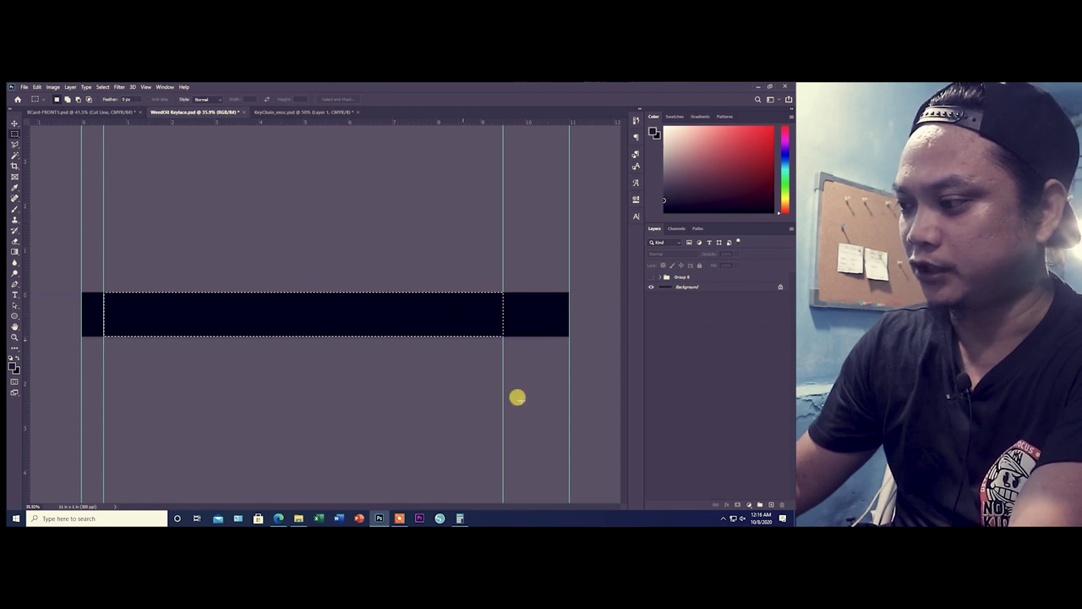
{"action": "left_click", "coordinate": [770, 505]}
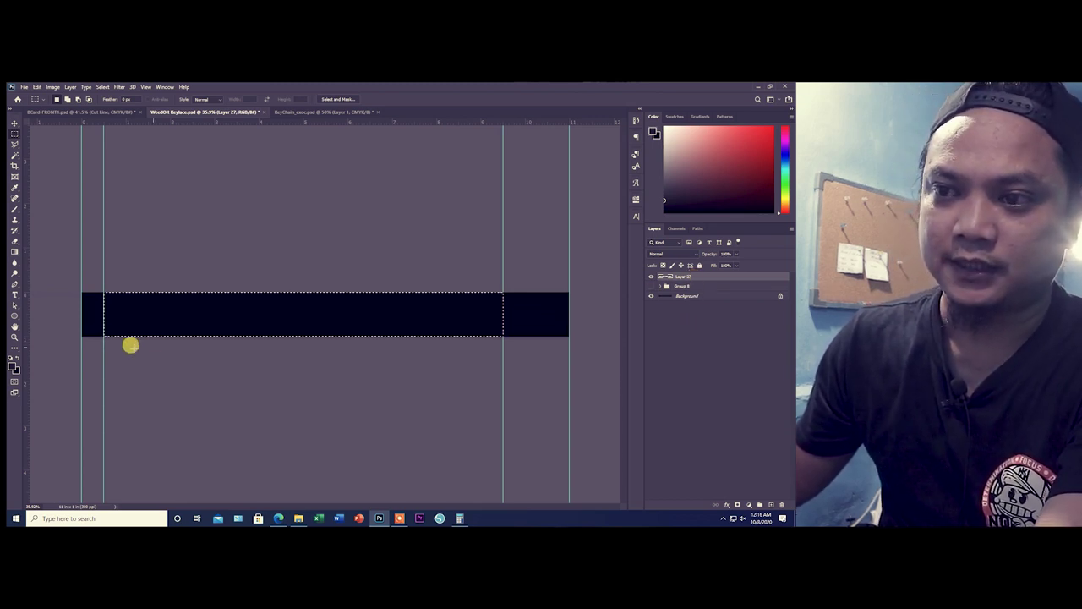
Set the foreground colour to red ff0000, fill the selected area on the new layer, and deselect.
{"action": "left_click", "coordinate": [15, 365]}
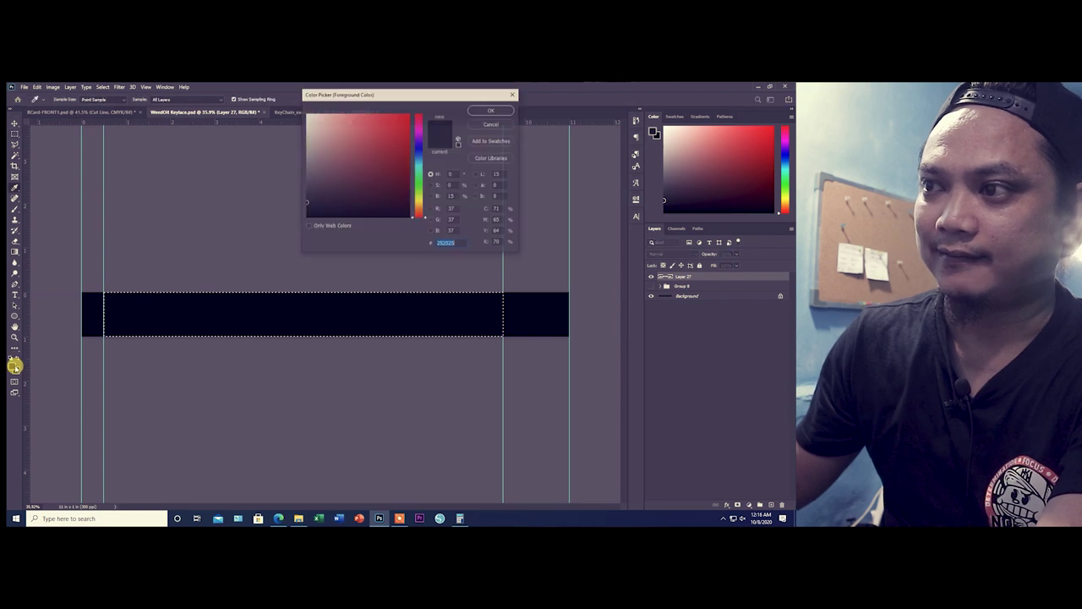
{"action": "left_click", "coordinate": [411, 115]}
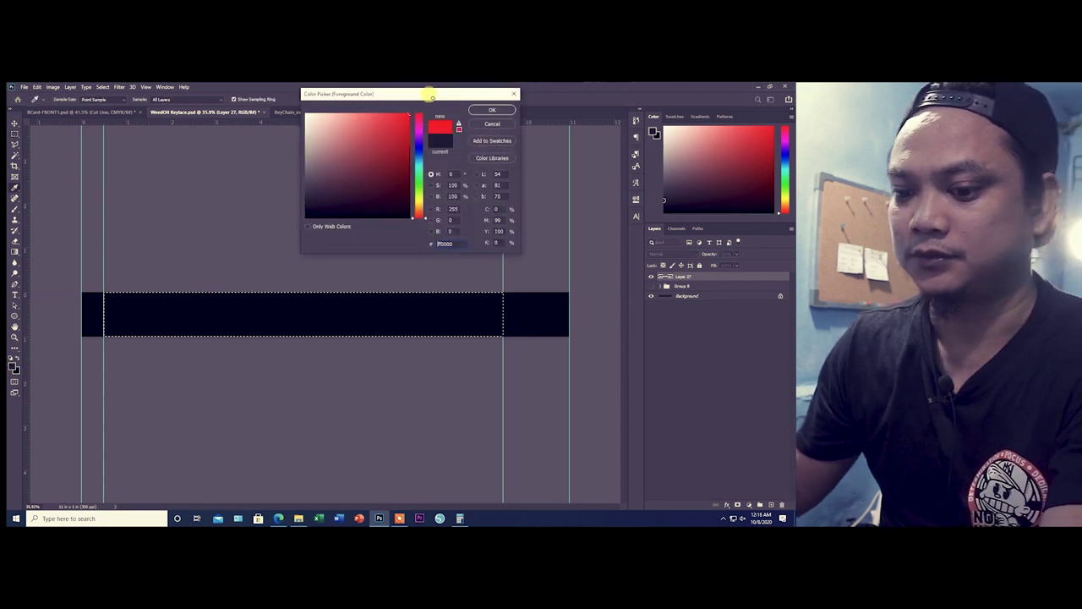
{"action": "left_click", "coordinate": [478, 109]}
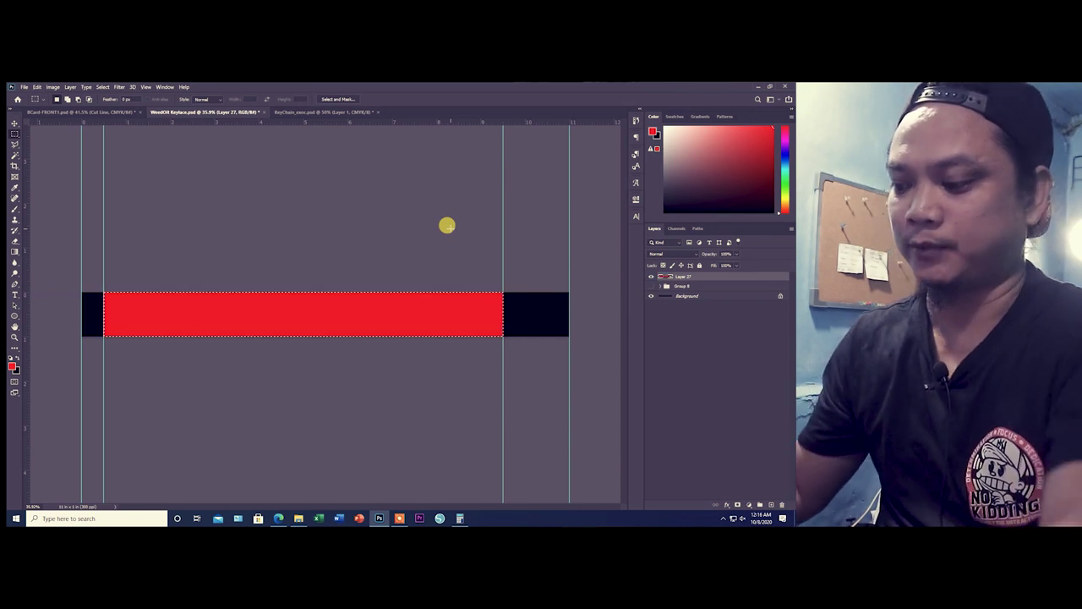
{"action": "key", "text": "ctrl+d"}
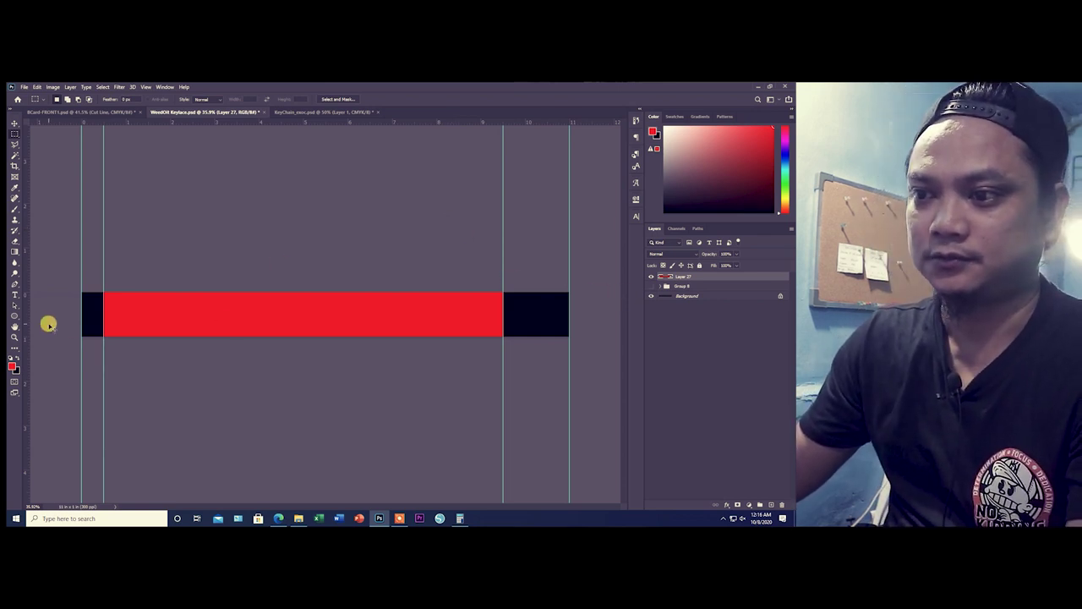
Place a vertical guide through the transform centre of the red rectangle at 5 inches, and delete the red layer.
{"action": "key", "text": "ctrl+t"}
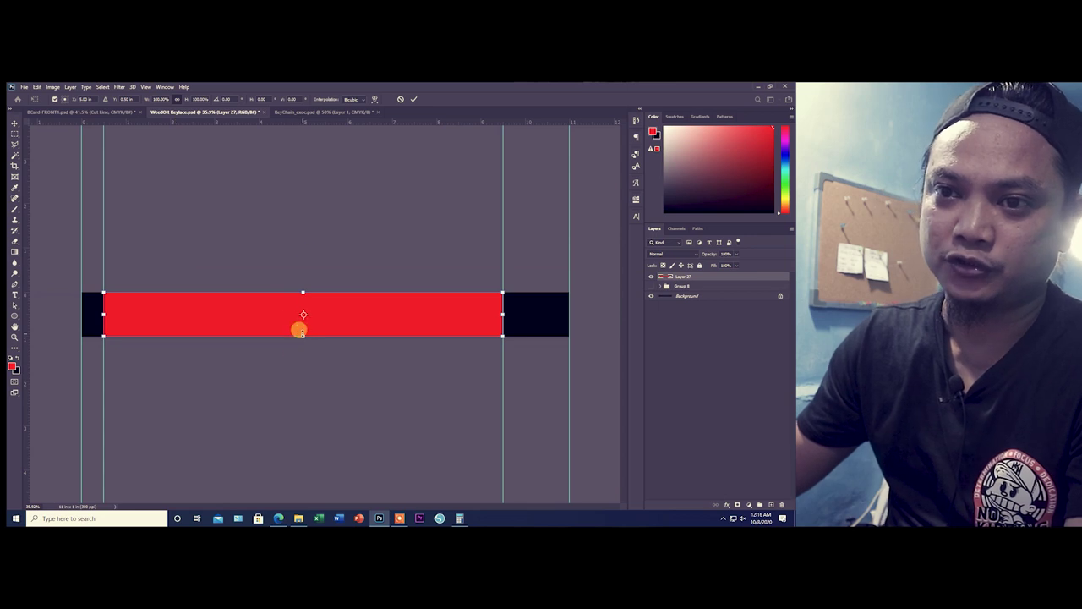
{"action": "left_click_drag", "start_coordinate": [29, 241], "coordinate": [304, 288]}
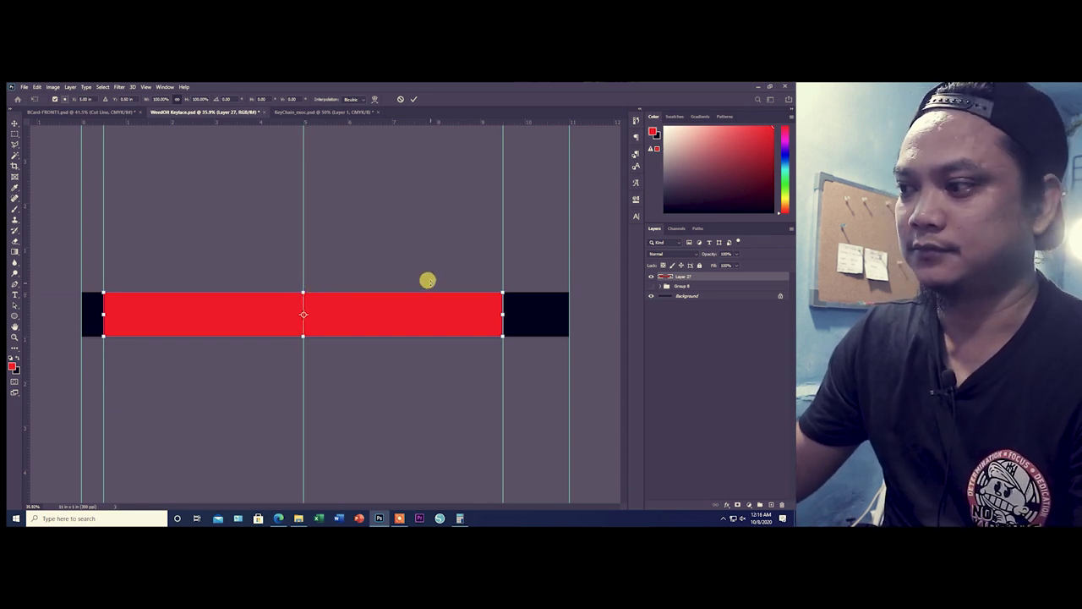
{"action": "left_click", "coordinate": [413, 99]}
{"action": "double_click", "coordinate": [686, 277]}
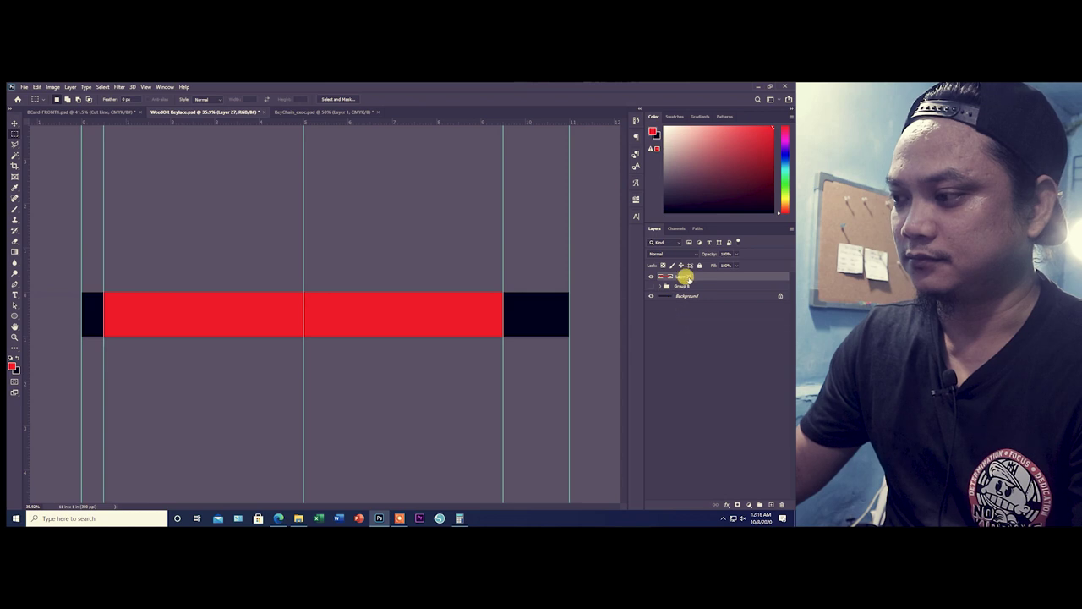
{"action": "left_click", "coordinate": [782, 505]}
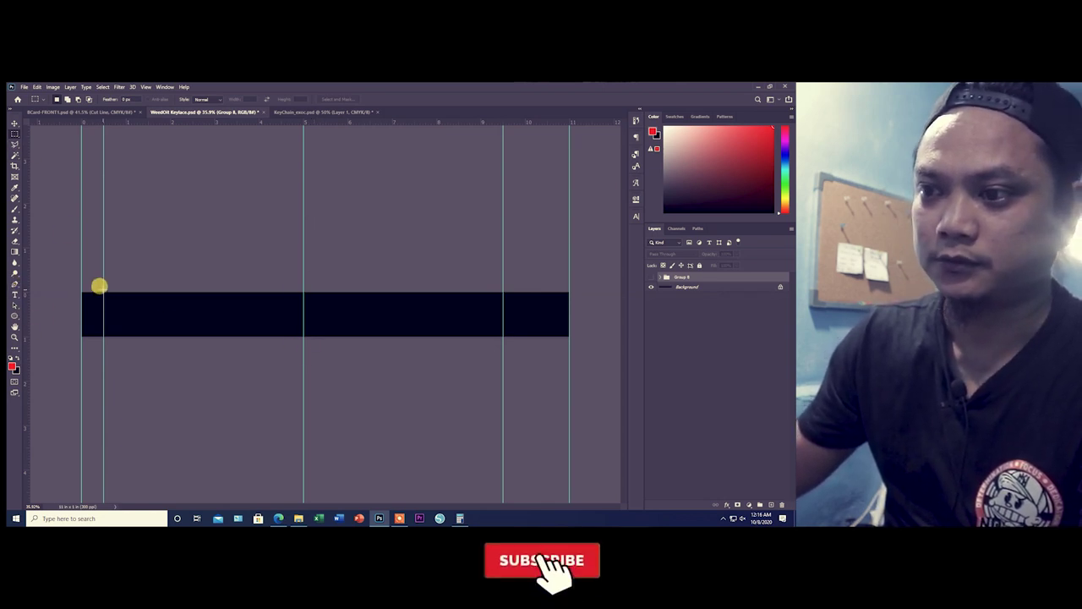
Fill the area between the 0.5 and 5 inch guides with red on a new layer and deselect.
{"action": "left_click_drag", "start_coordinate": [101, 291], "coordinate": [302, 337]}
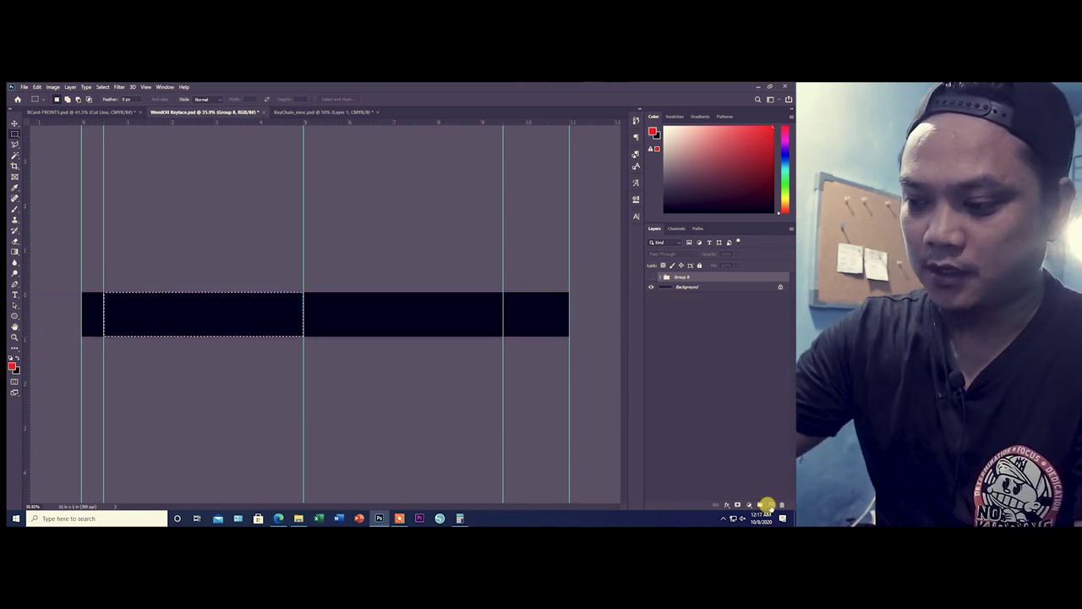
{"action": "key", "text": "ctrl+shift+alt+n"}
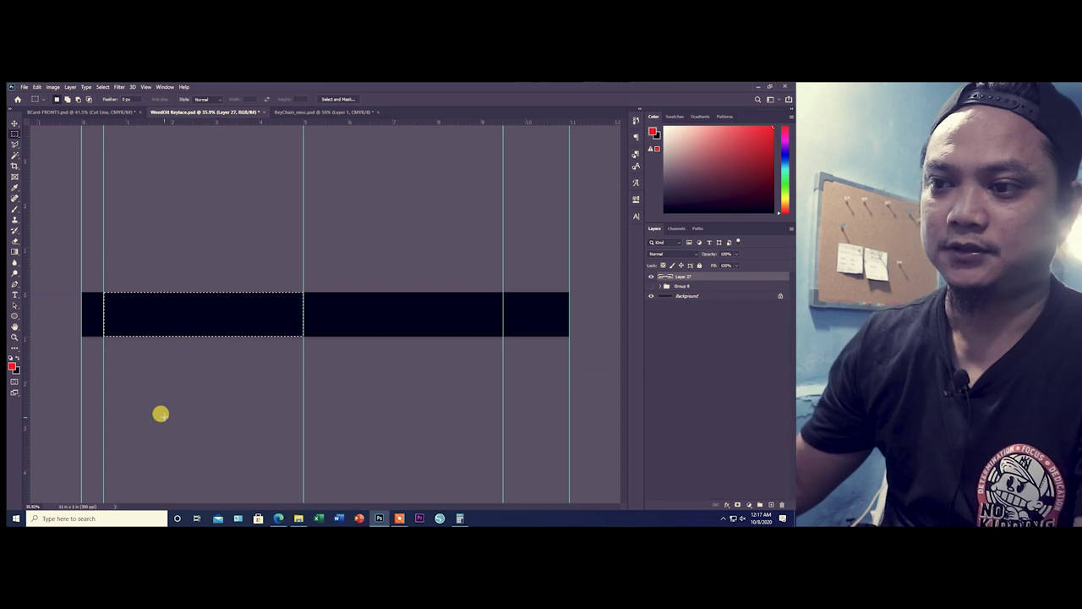
{"action": "key", "text": "alt+BackSpace"}
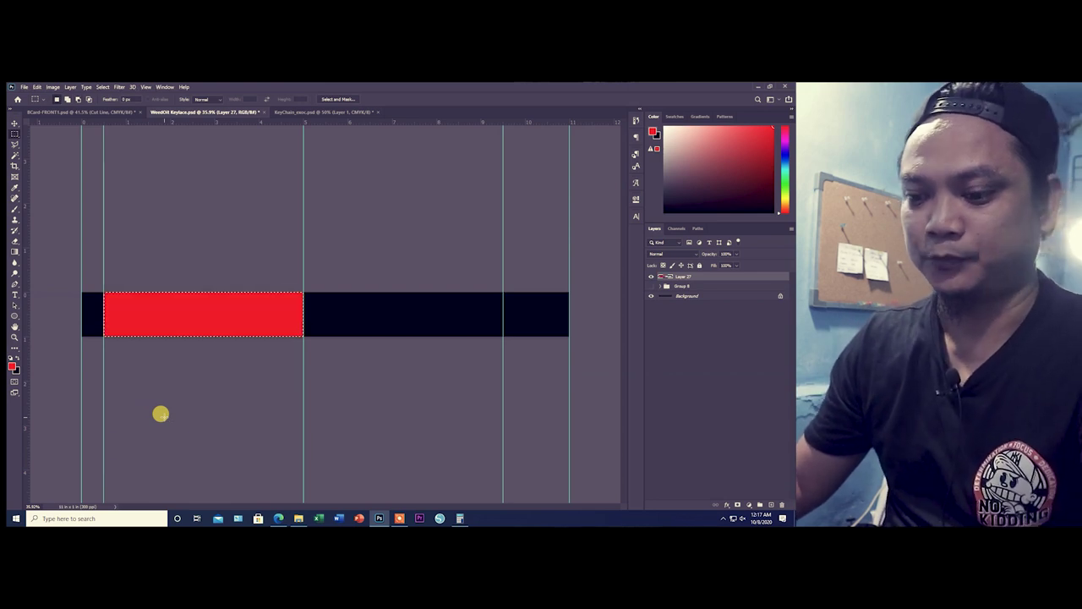
{"action": "key", "text": "ctrl+d"}
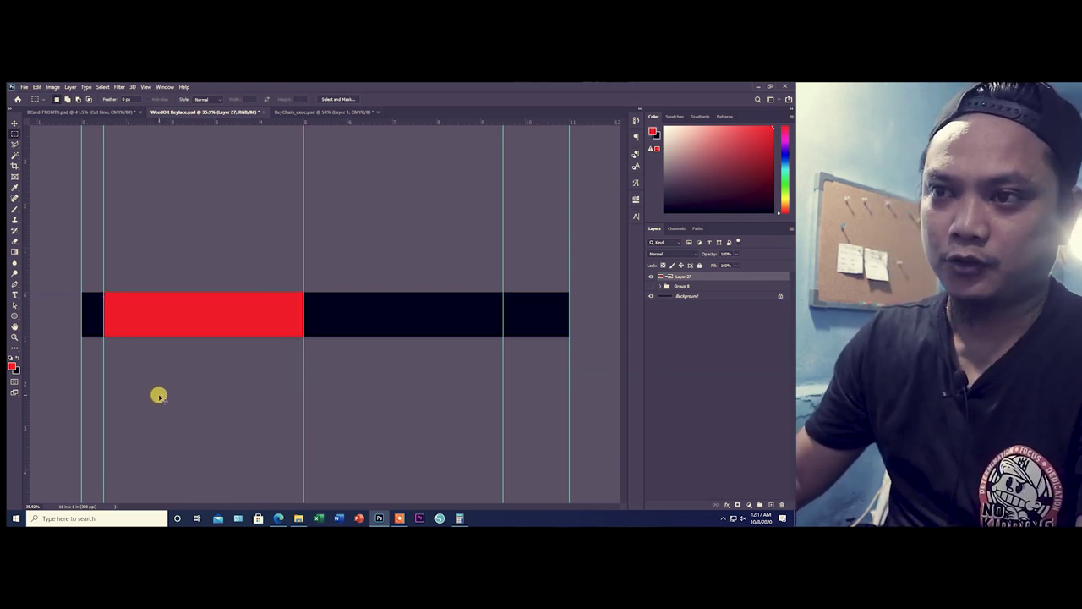
Place a vertical guide through the transform centre of the half-length red rectangle, and delete the red layer.
{"action": "key", "text": "ctrl+t"}
{"action": "left_click_drag", "start_coordinate": [24, 309], "coordinate": [203, 340]}
{"action": "left_click", "coordinate": [414, 99]}
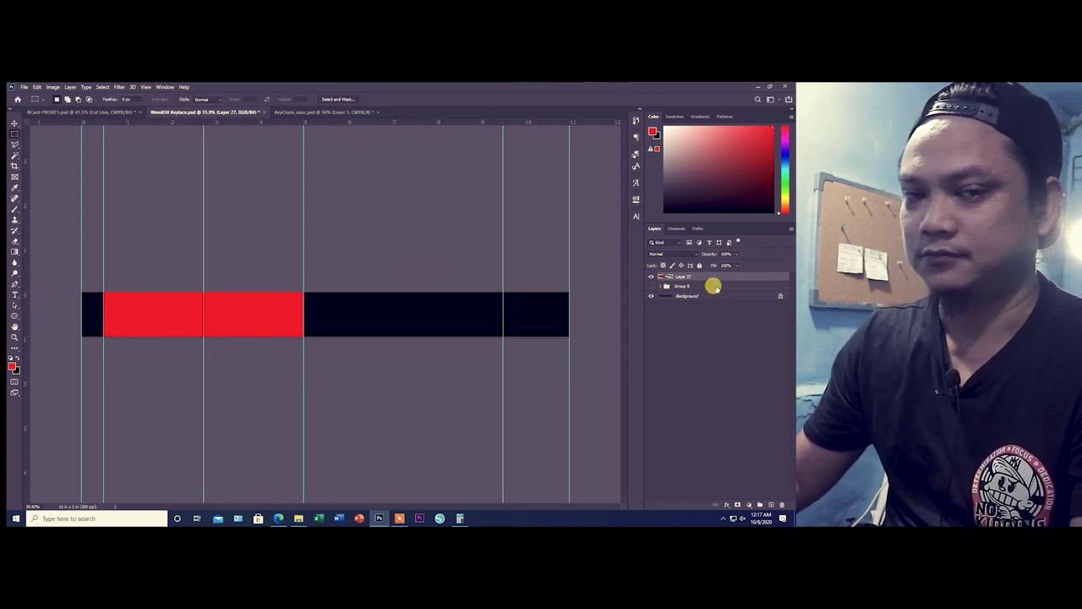
{"action": "left_click", "coordinate": [782, 504]}
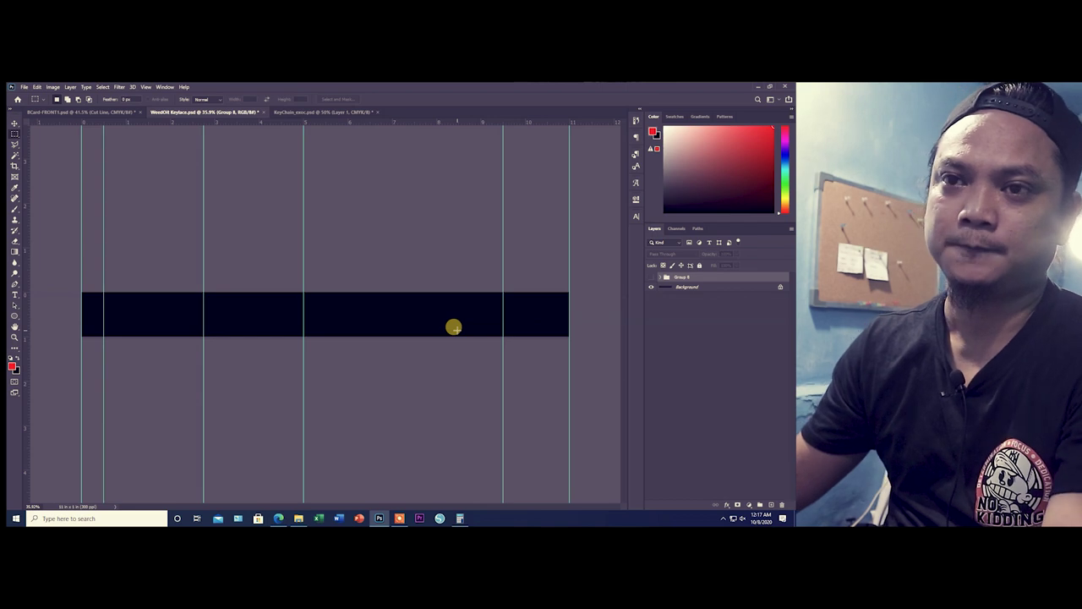
Show Group 8 and hide its texture, Brightness/Contrast and Lexianne logo layers, leaving only the EX Owners logo visible.
{"action": "left_click", "coordinate": [651, 276]}
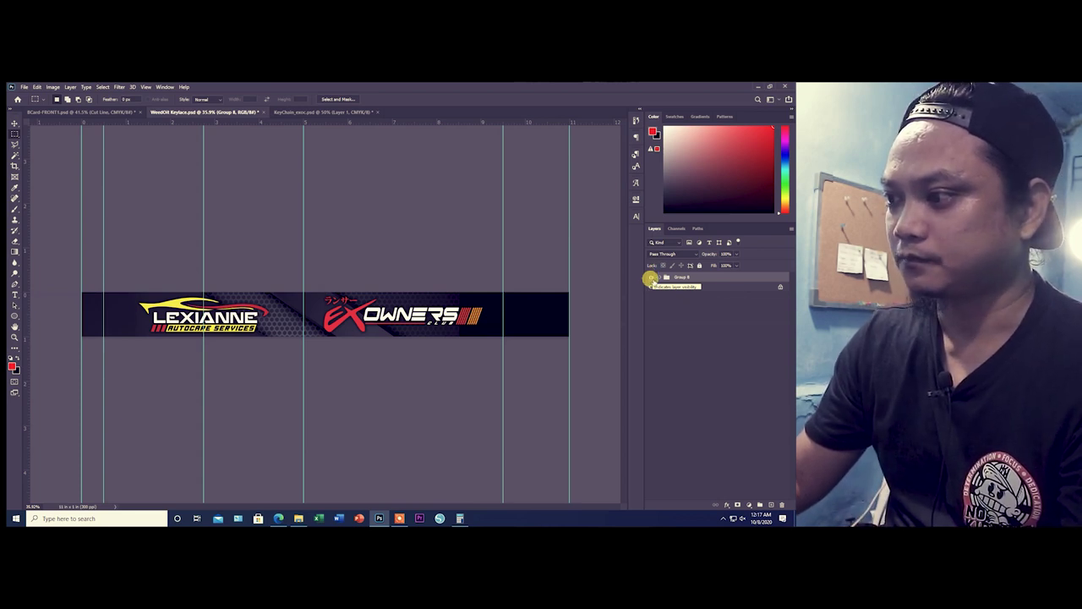
{"action": "left_click", "coordinate": [660, 277]}
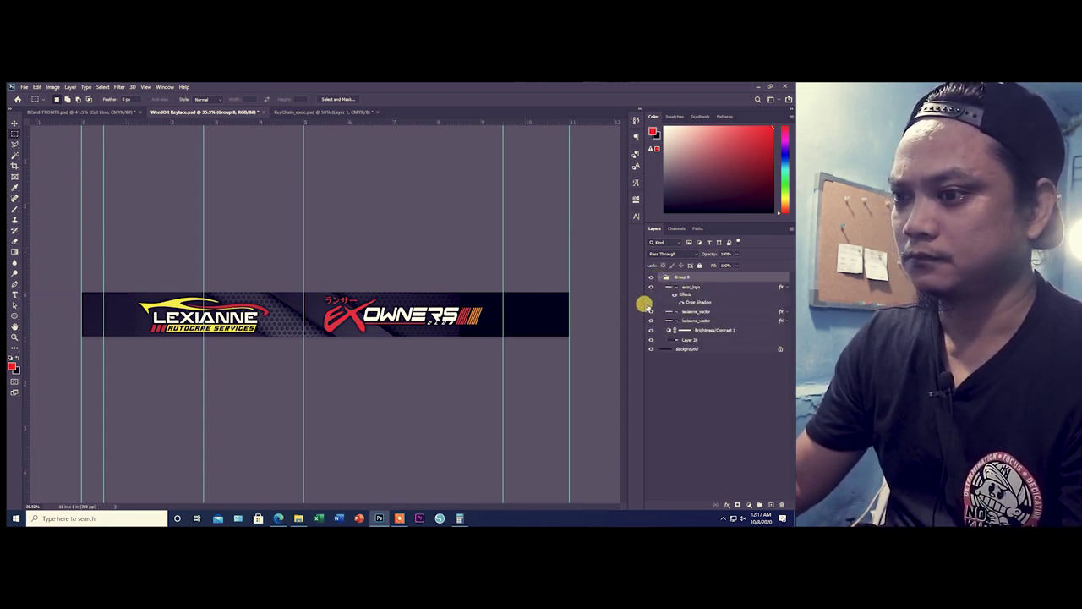
{"action": "left_click", "coordinate": [648, 339]}
{"action": "left_click", "coordinate": [647, 320]}
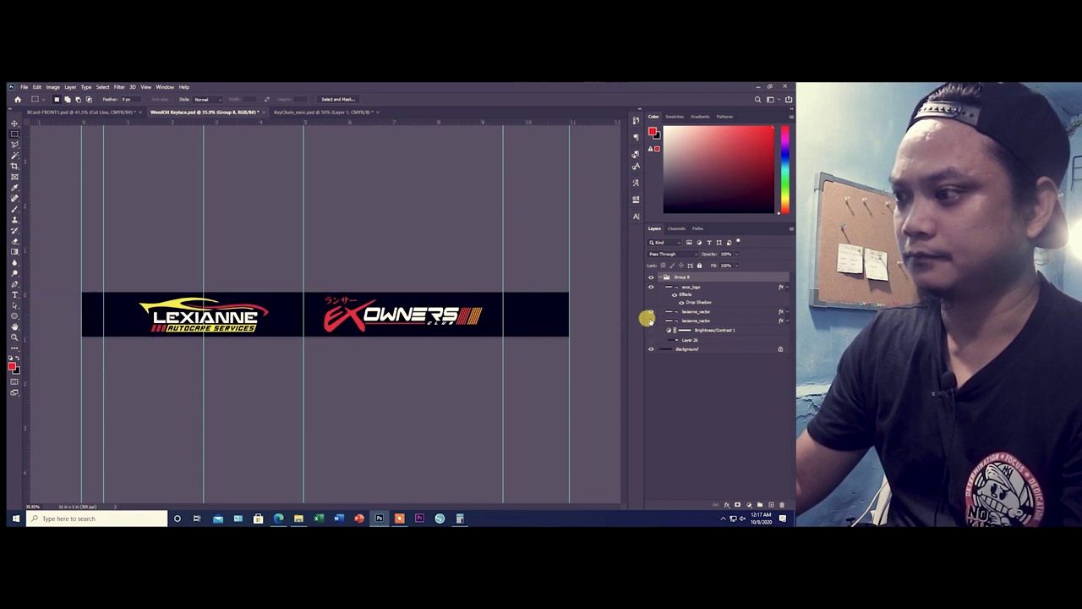
{"action": "left_click", "coordinate": [648, 312]}
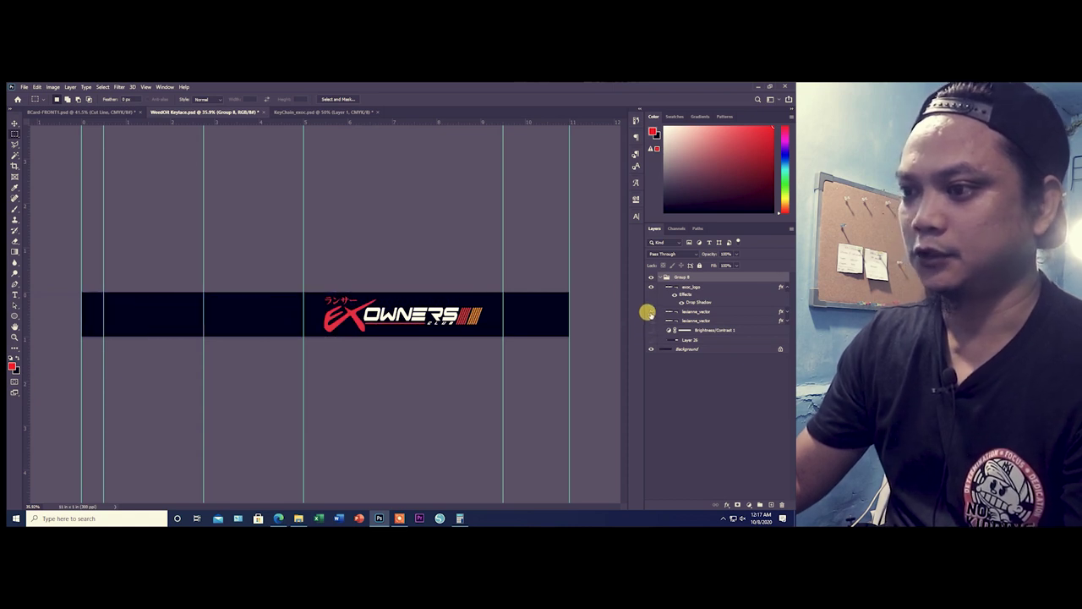
{"action": "left_click", "coordinate": [651, 287]}
{"action": "left_click", "coordinate": [651, 287]}
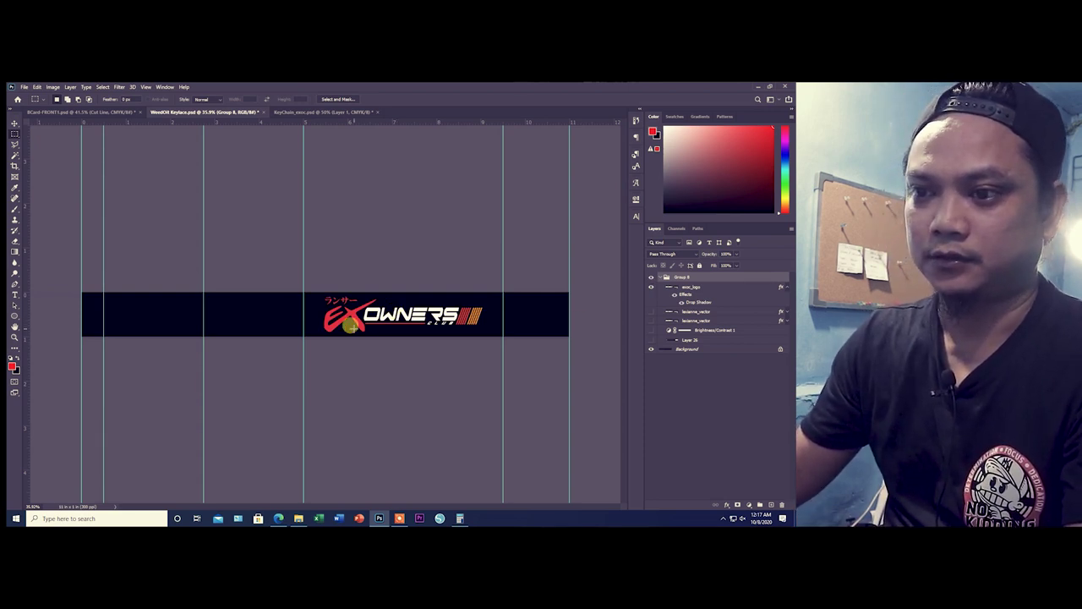
Move the EX Owners logo into the section between the 0.5 and 5 inch guides and centre it on that section's middle guide.
{"action": "key", "text": "v"}
{"action": "left_click_drag", "start_coordinate": [389, 319], "coordinate": [208, 316]}
{"action": "key", "text": "ctrl+t"}
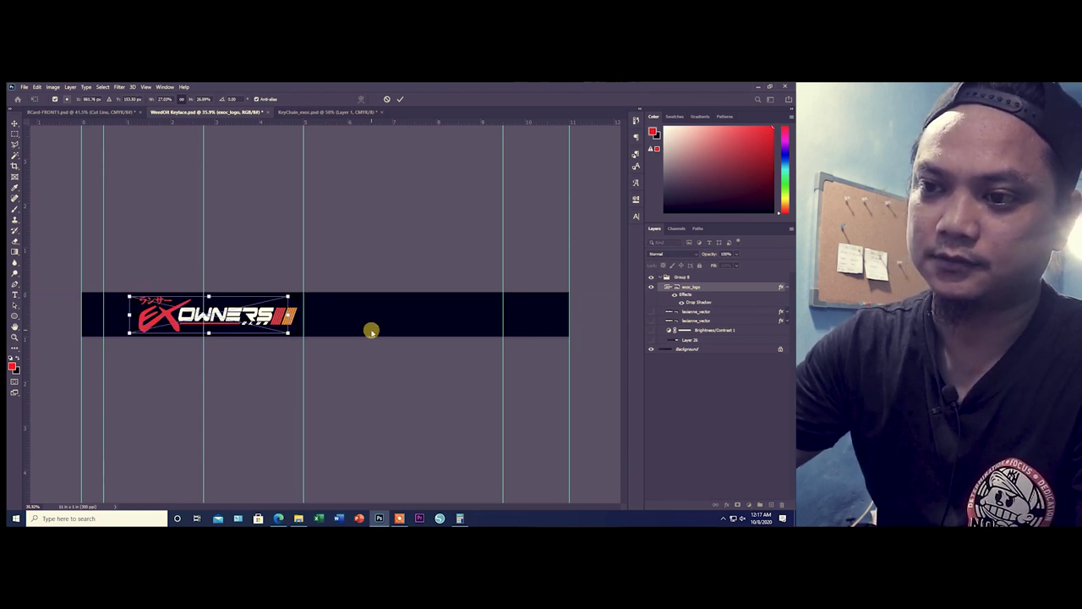
{"action": "key", "text": "Left"}
{"action": "key", "text": "Left"}
{"action": "key", "text": "Left"}
{"action": "key", "text": "Left"}
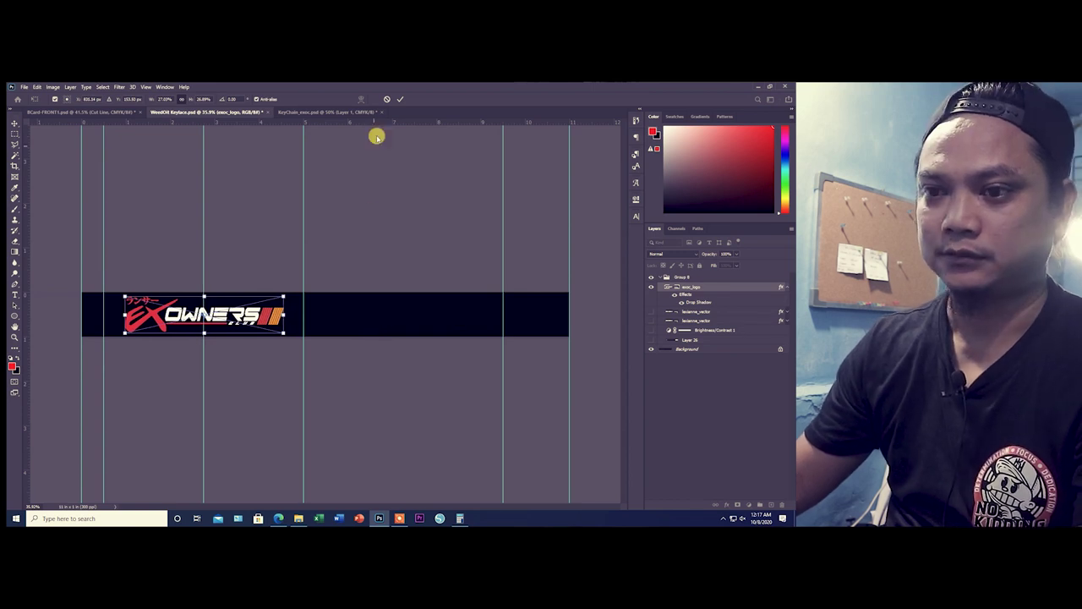
{"action": "left_click", "coordinate": [400, 99]}
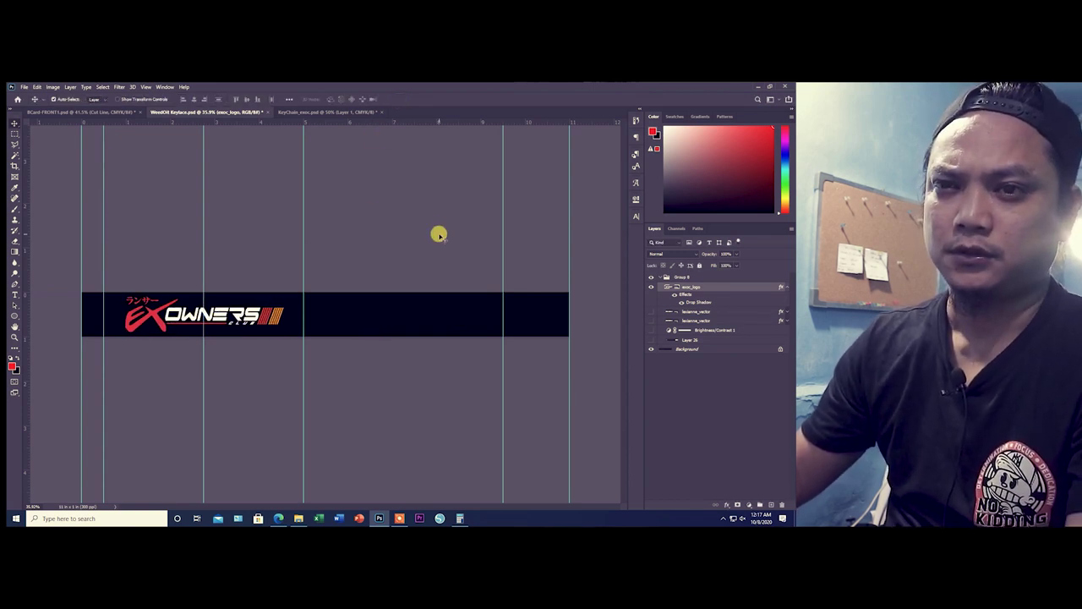
Fill the strip area between the 5 and 9.5 inch guides with red on a new layer.
{"action": "left_click", "coordinate": [14, 135]}
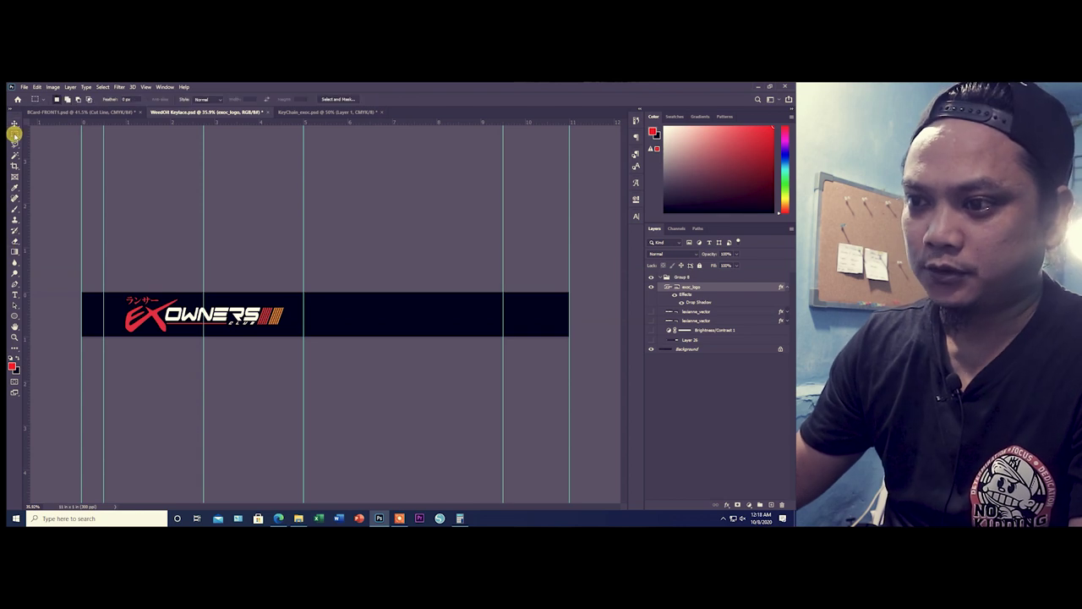
{"action": "left_click", "coordinate": [51, 134]}
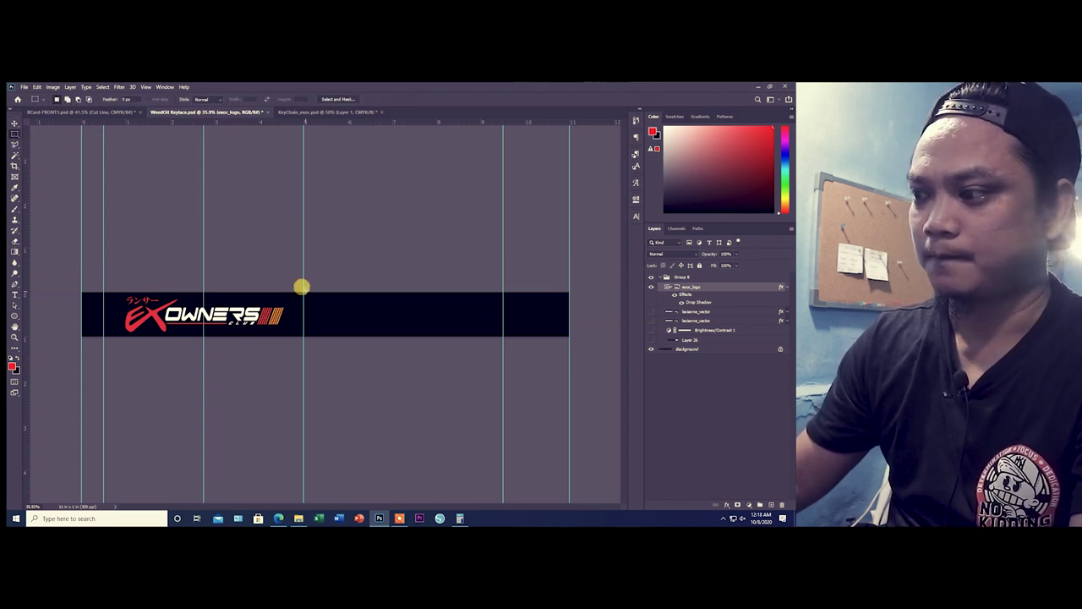
{"action": "left_click_drag", "start_coordinate": [301, 292], "coordinate": [504, 353]}
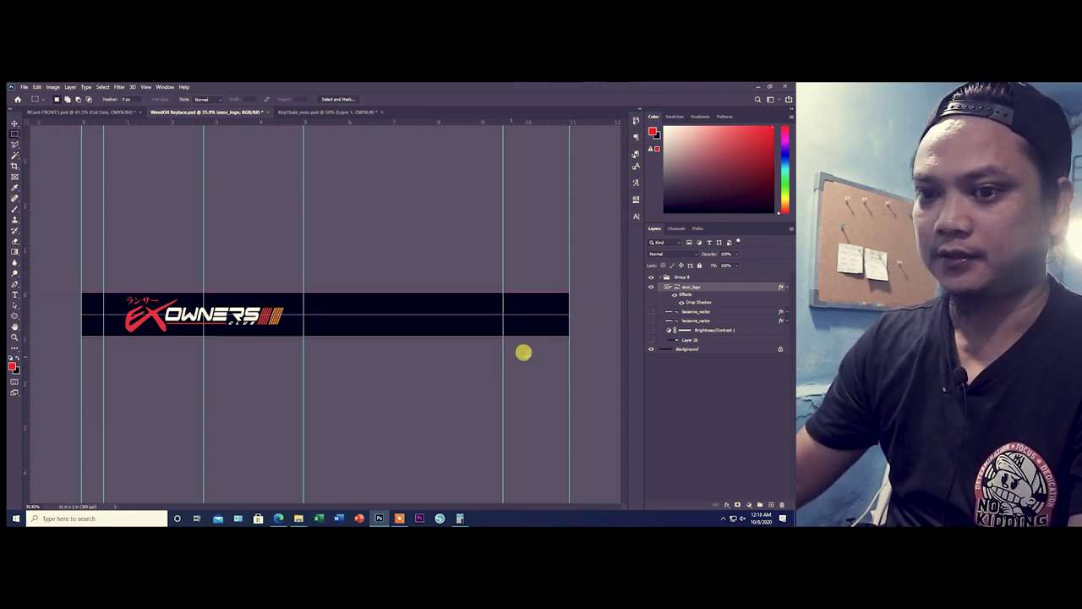
{"action": "left_click", "coordinate": [772, 505]}
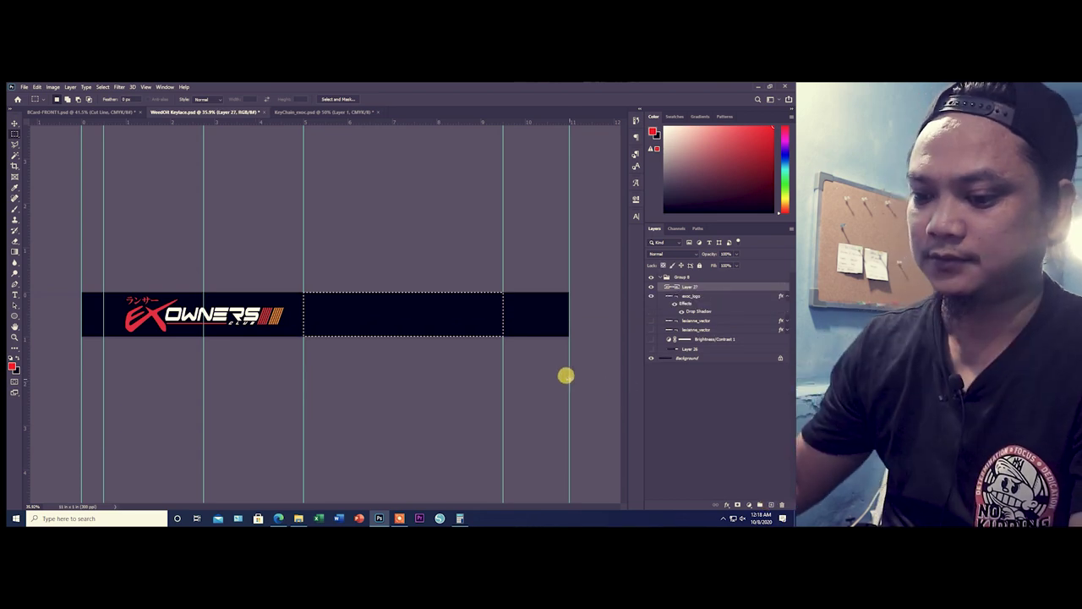
{"action": "key", "text": "alt+BackSpace"}
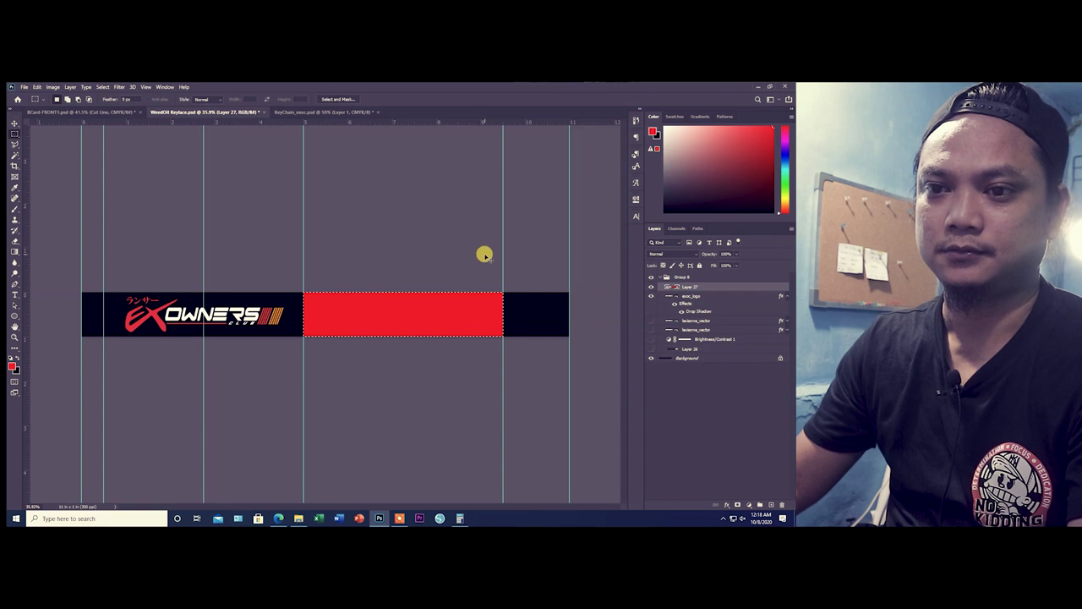
Place a vertical guide through the transform centre of the red rectangle between 5 and 9.5 inches, and delete the red layer.
{"action": "key", "text": "ctrl+t"}
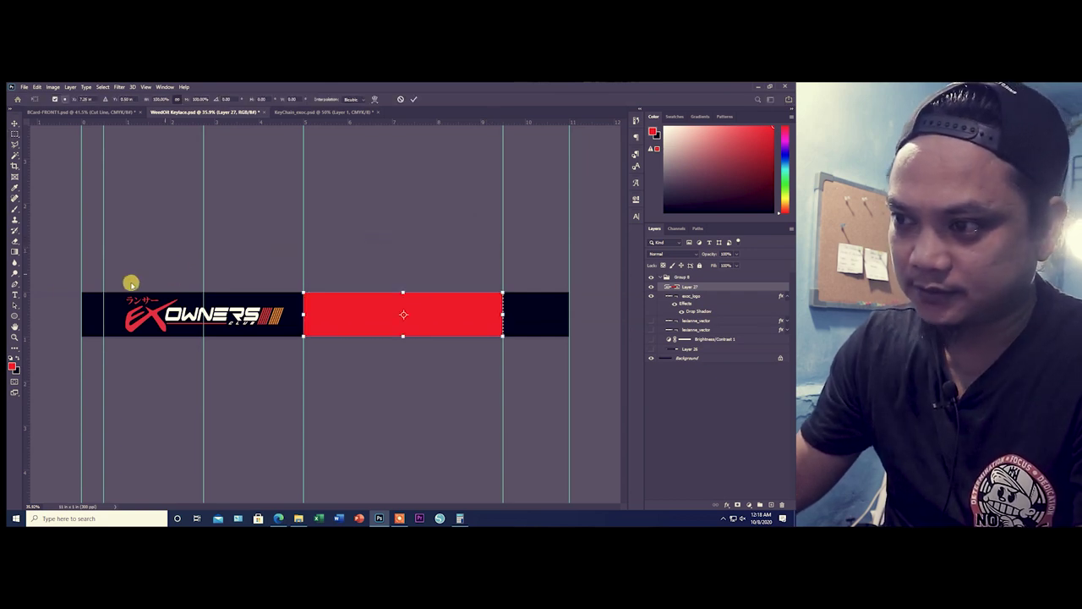
{"action": "left_click_drag", "start_coordinate": [27, 285], "coordinate": [402, 325]}
{"action": "left_click", "coordinate": [414, 101]}
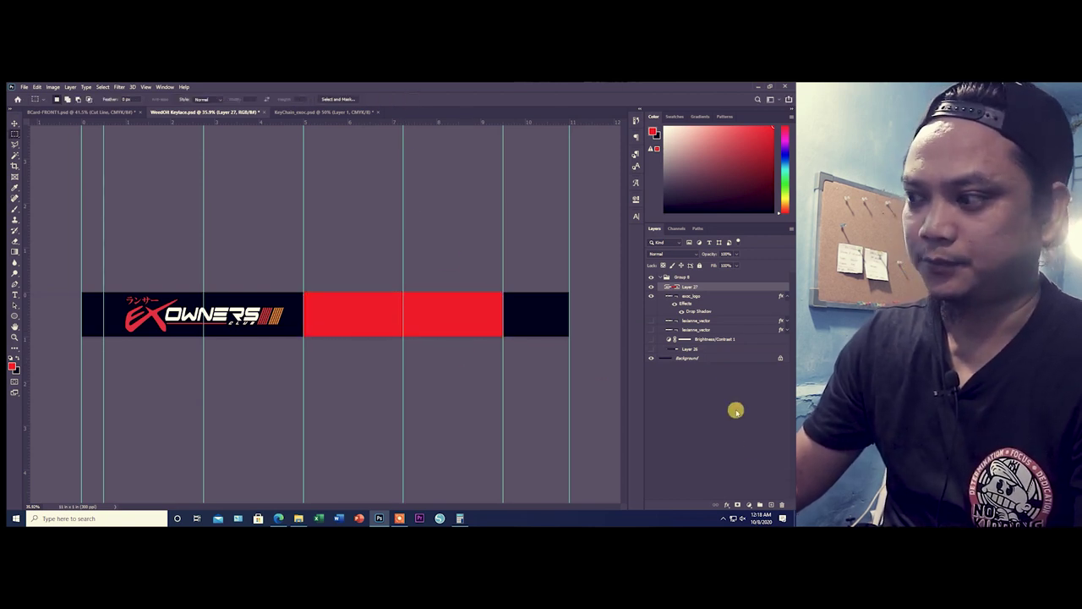
{"action": "left_click", "coordinate": [779, 504]}
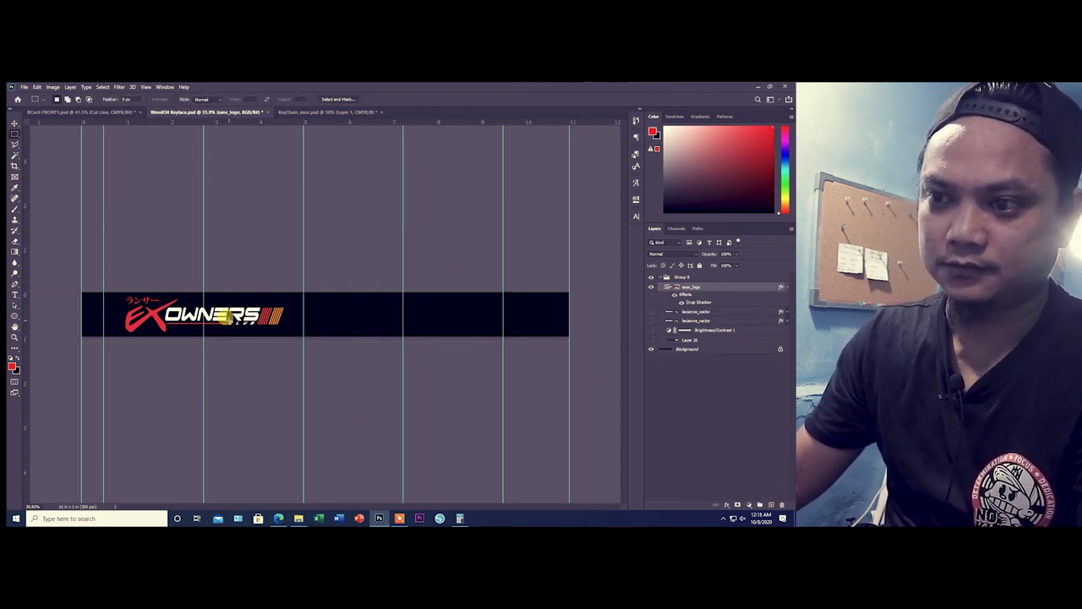
Duplicate the EX Owners logo into the section between 5 and 9.5 inches and centre the copy on that section's middle guide.
{"action": "key", "text": "v"}
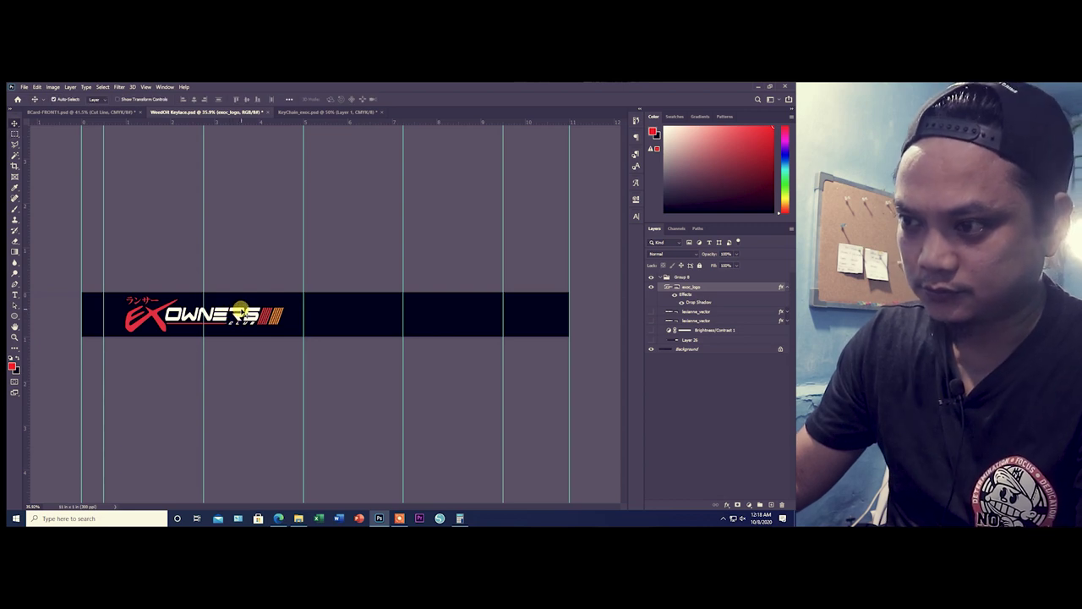
{"action": "left_click_drag", "start_coordinate": [243, 311], "coordinate": [435, 318]}
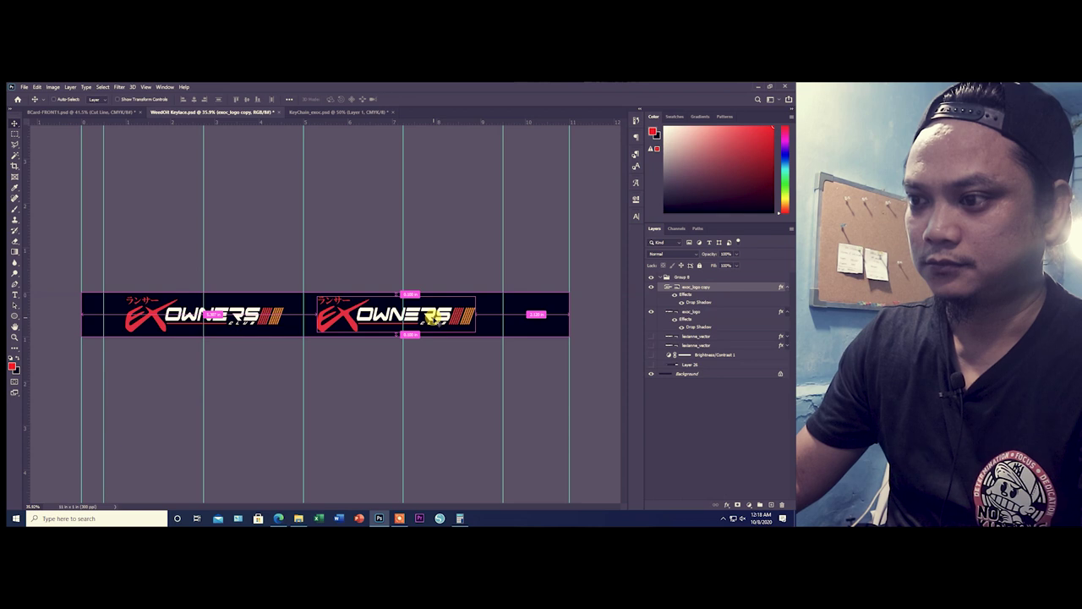
{"action": "key", "text": "ctrl+t"}
{"action": "left_click_drag", "start_coordinate": [412, 313], "coordinate": [418, 315]}
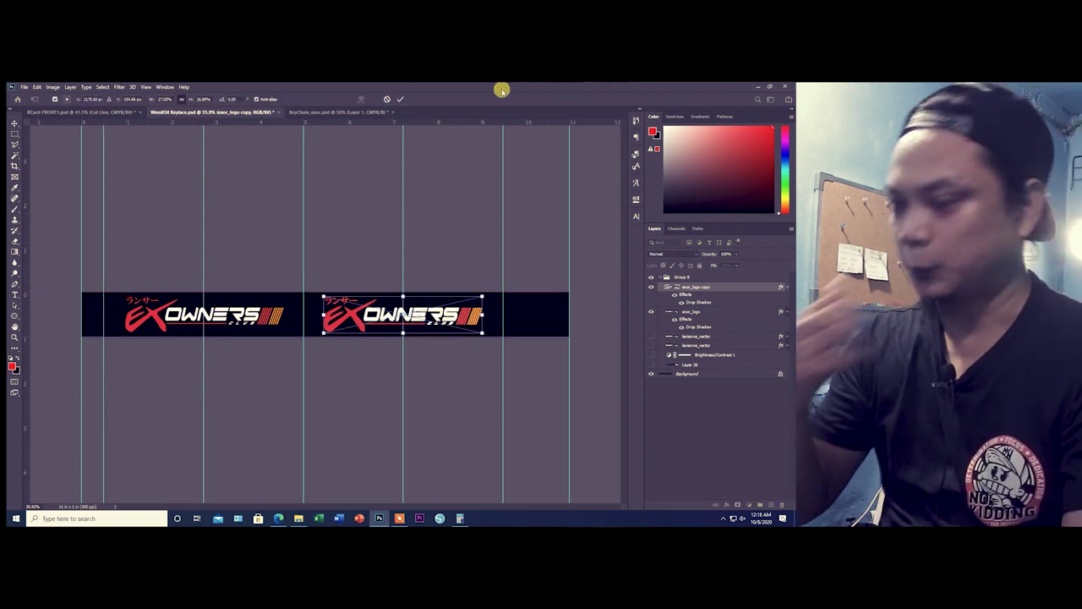
{"action": "left_click", "coordinate": [400, 98]}
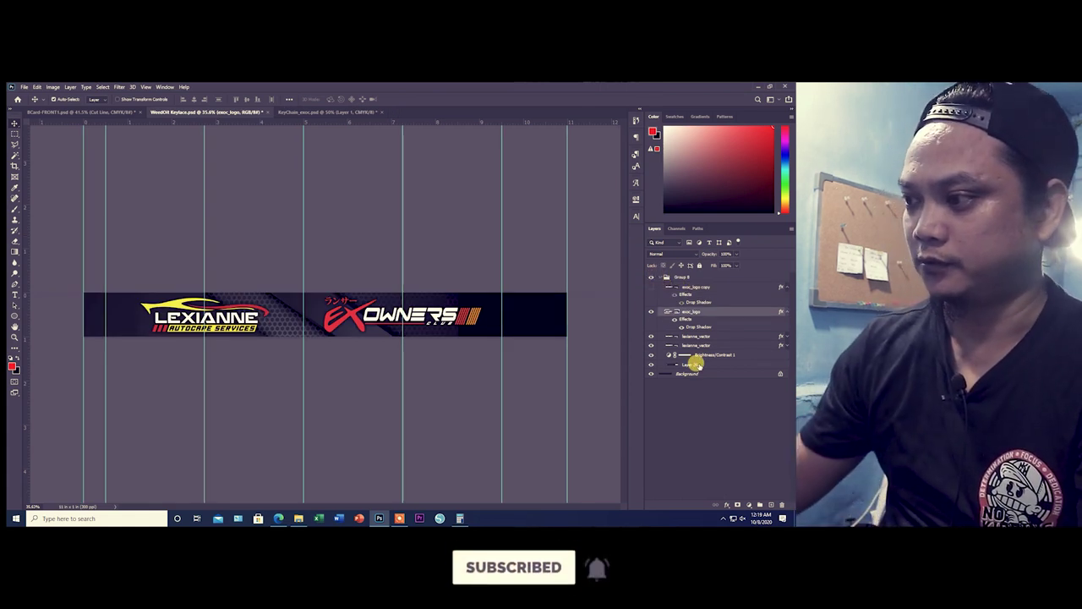
Stamp the layers from the visible EX Owners logo down to Background into a new merged layer, and hide the source artwork layers.
{"action": "key", "text": "ctrl+shift+alt+n"}
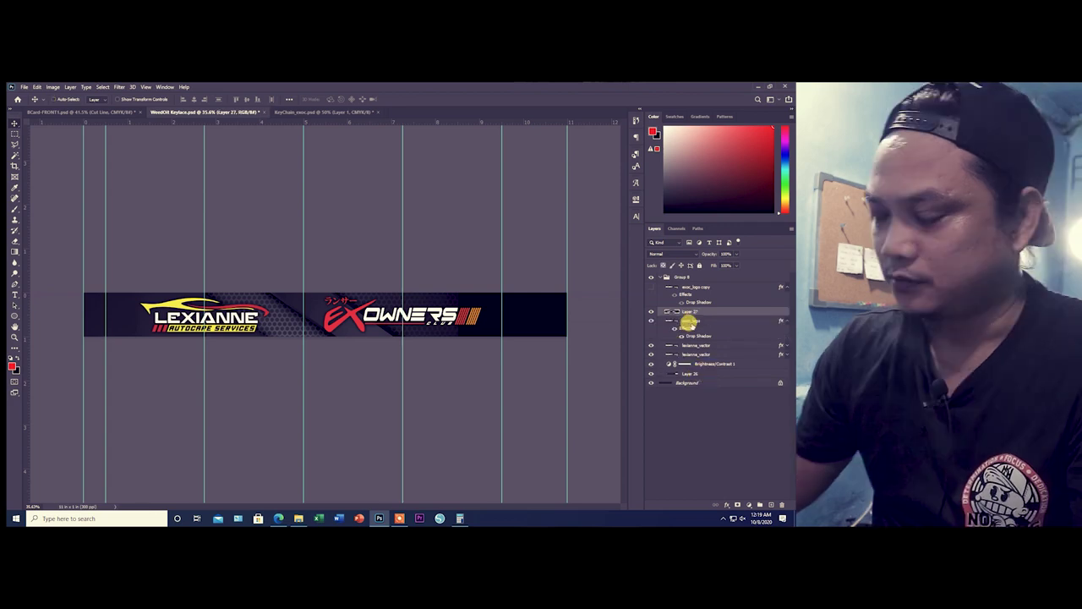
{"action": "key", "text": "Delete"}
{"action": "left_click", "coordinate": [700, 374], "text": "shift"}
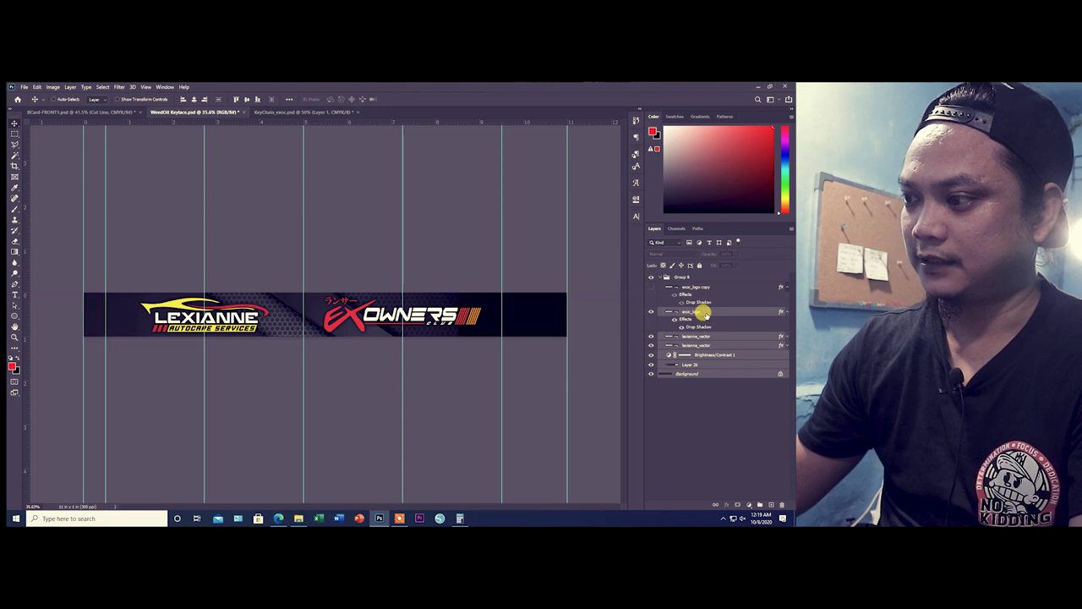
{"action": "key", "text": "ctrl+shift+alt+n"}
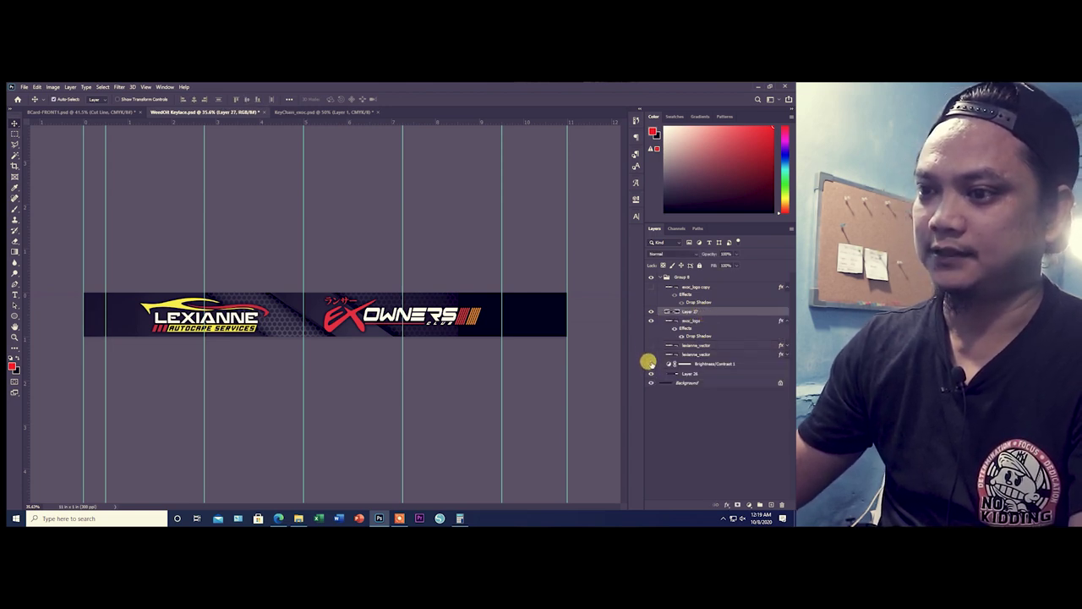
{"action": "left_click_drag", "start_coordinate": [487, 316], "coordinate": [448, 316]}
{"action": "key", "text": "ctrl+z"}
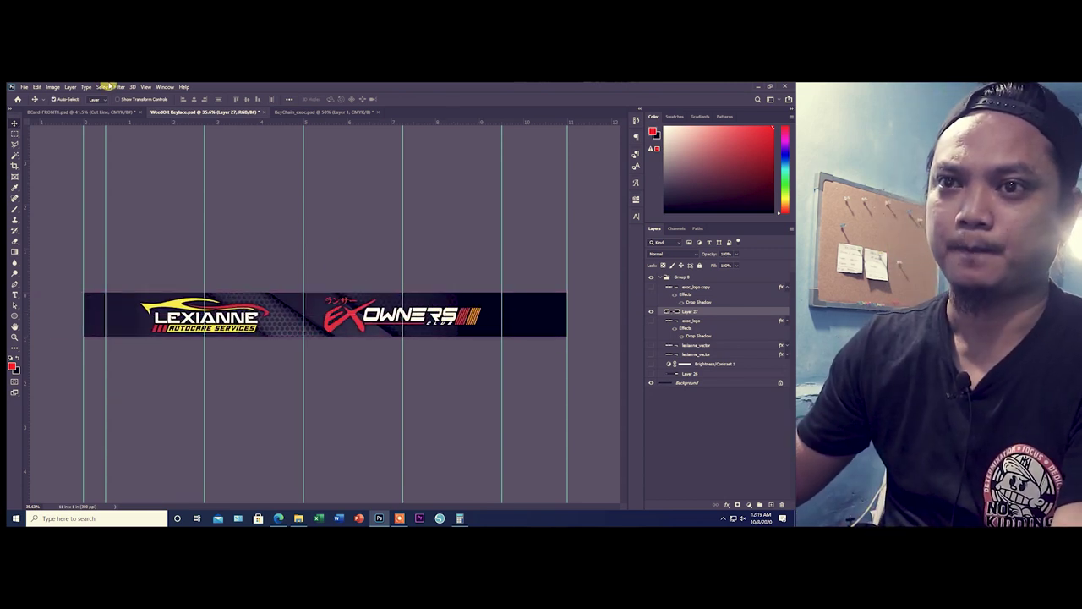
Create a new document 11 inches wide and 1.1 inches high at 300 pixels per inch.
{"action": "left_click", "coordinate": [28, 87]}
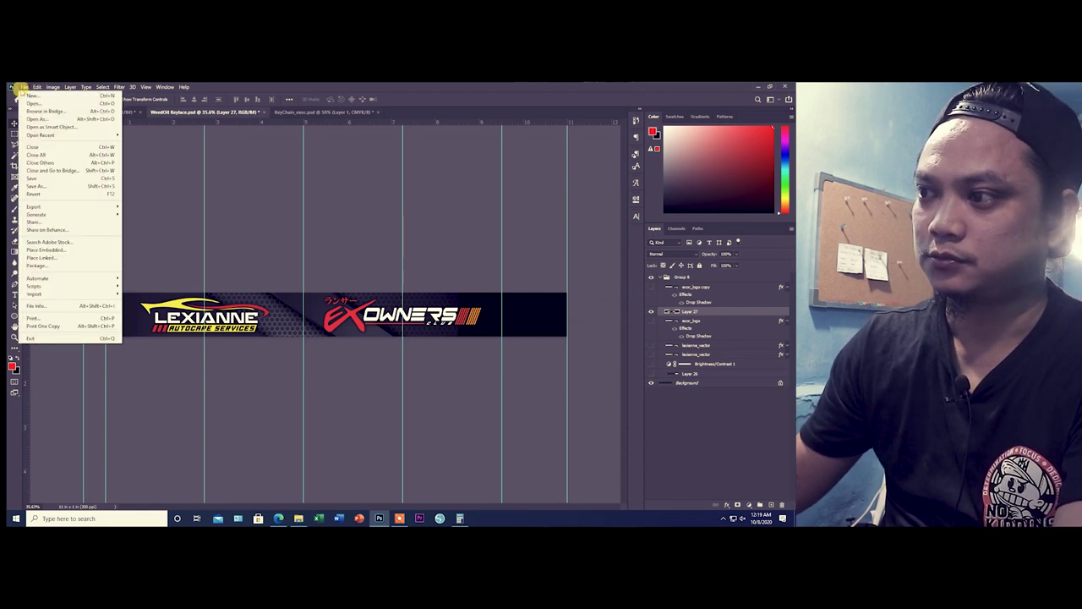
{"action": "left_click", "coordinate": [25, 87]}
{"action": "key", "text": "ctrl+n"}
{"action": "left_click", "coordinate": [553, 188]}
{"action": "left_click", "coordinate": [558, 207]}
{"action": "double_click", "coordinate": [508, 200]}
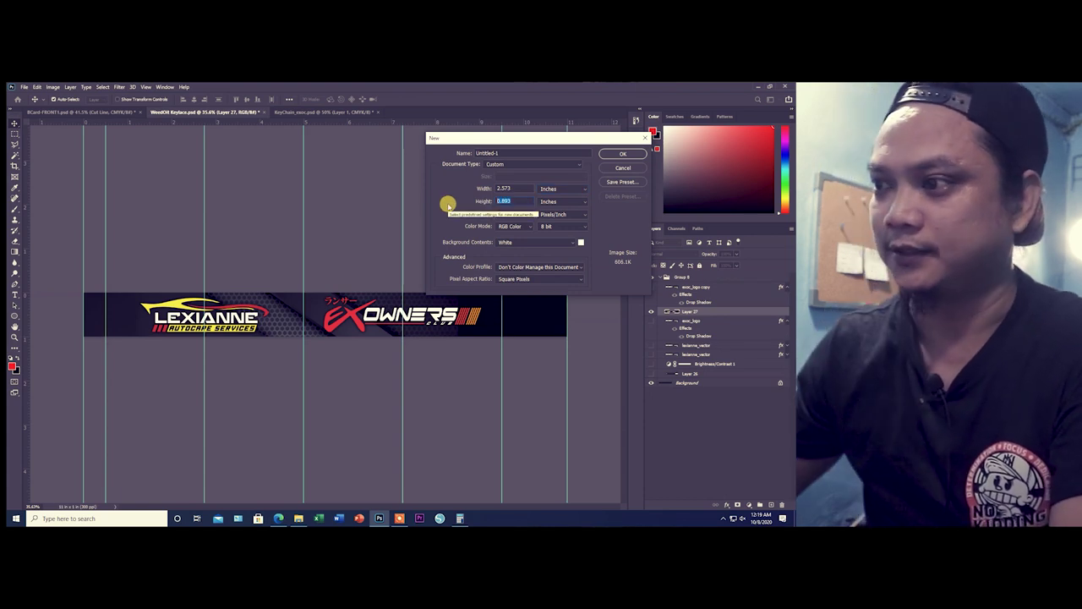
{"action": "type", "text": "1.1"}
{"action": "key", "text": "shift+Tab"}
{"action": "type", "text": "11"}
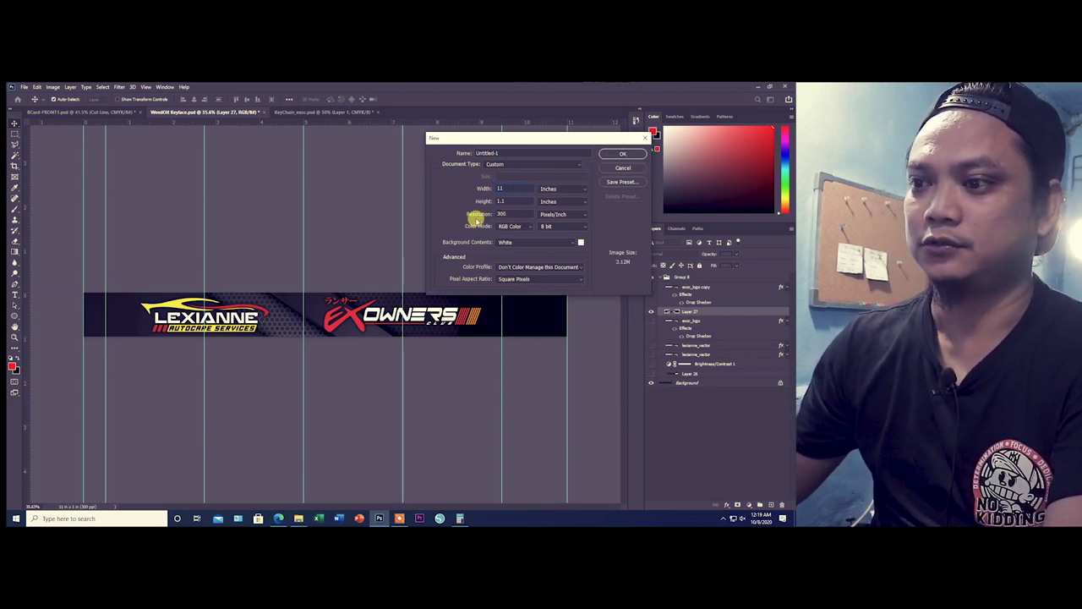
{"action": "left_click", "coordinate": [622, 155]}
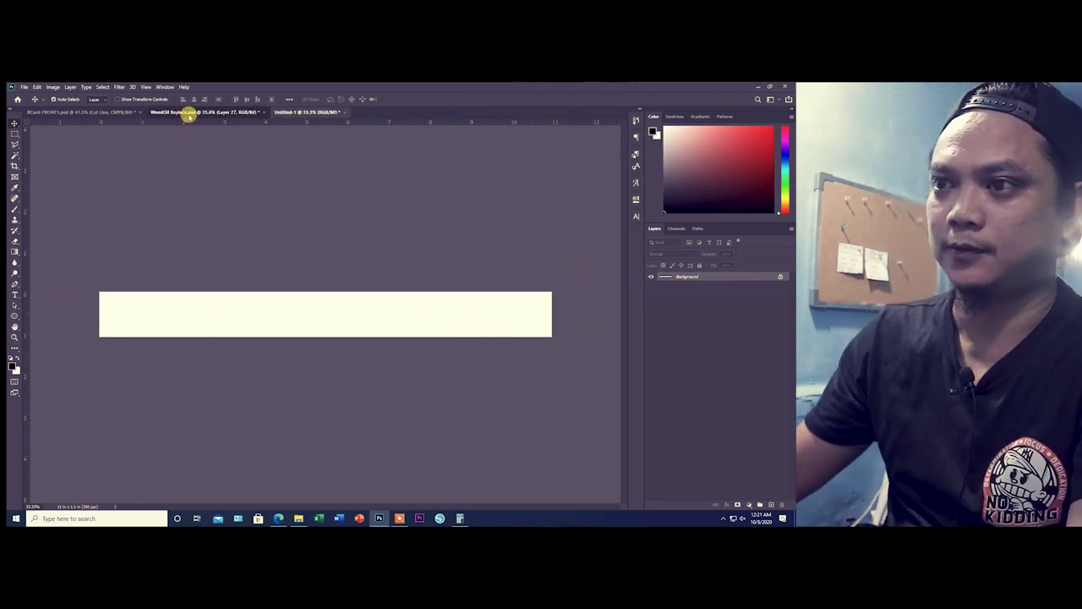
Copy the merged key lace layer into the centre of the new 11 by 1.1 inch document and fill its Background layer with black.
{"action": "left_click", "coordinate": [188, 111]}
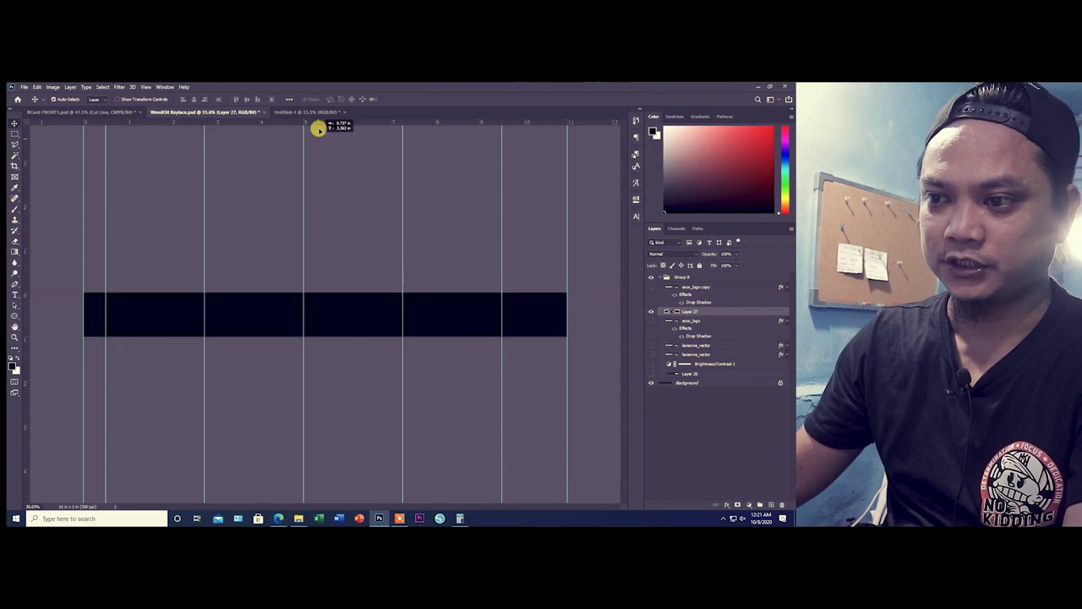
{"action": "left_click", "coordinate": [318, 111]}
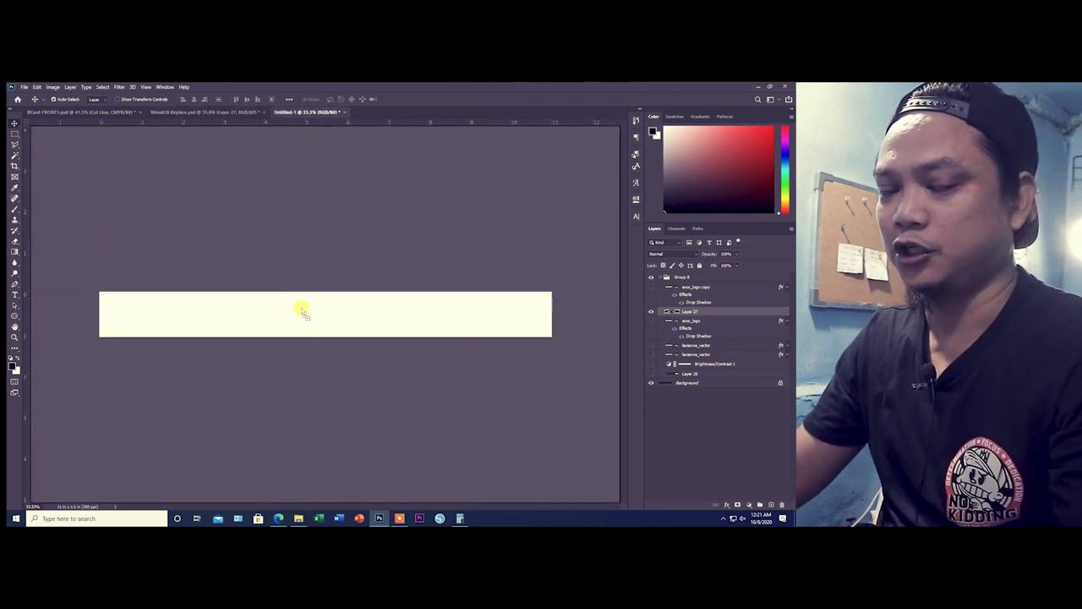
{"action": "key", "text": "ctrl+v"}
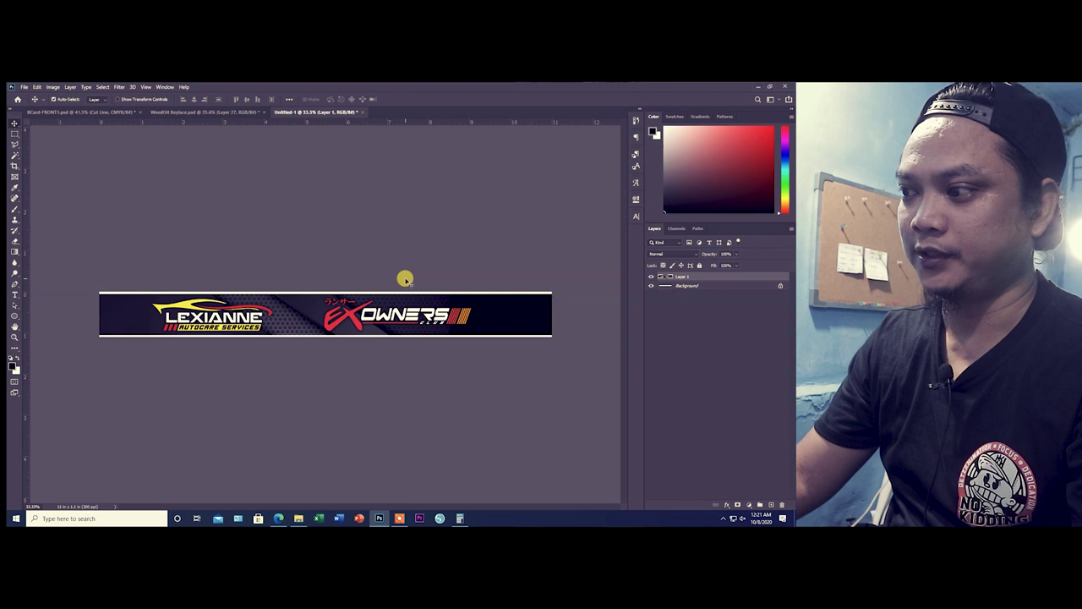
{"action": "left_click", "coordinate": [701, 288]}
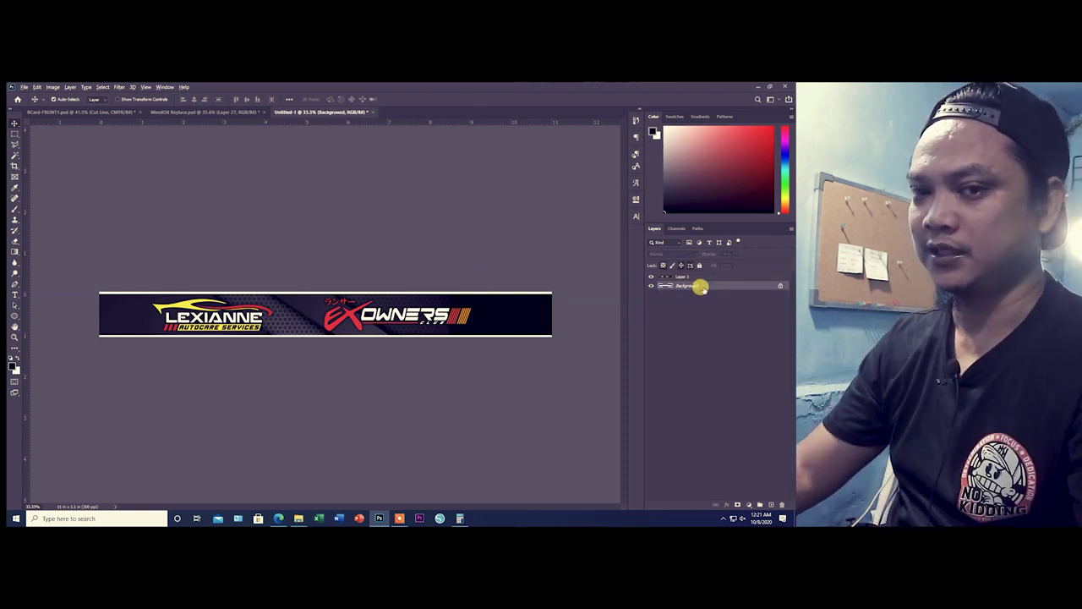
{"action": "key", "text": "alt+BackSpace"}
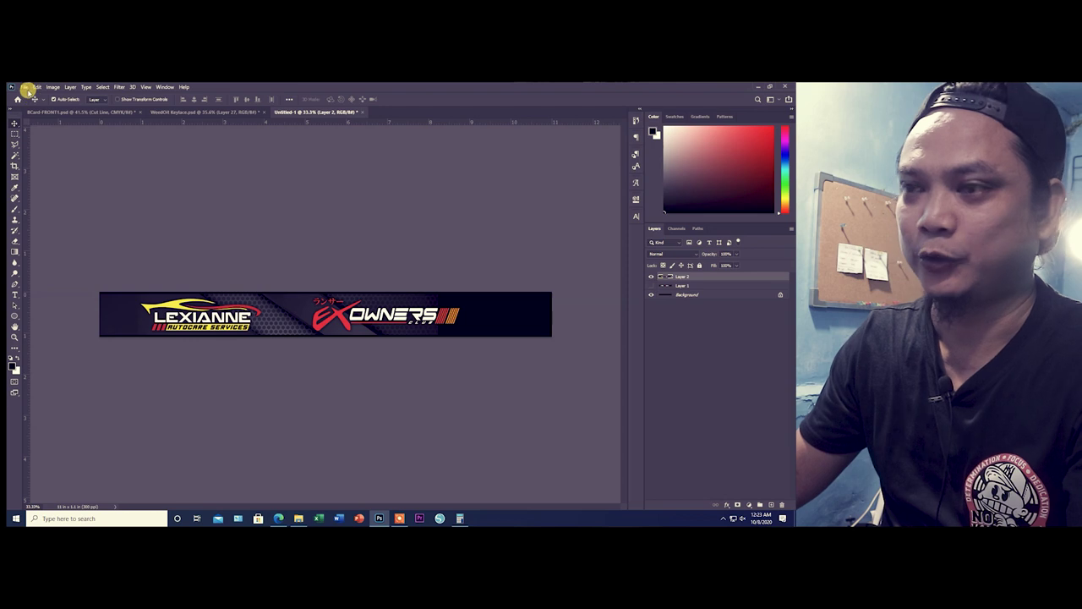
Create a new A4 document using the International Paper document type.
{"action": "left_click", "coordinate": [25, 87]}
{"action": "left_click", "coordinate": [30, 95]}
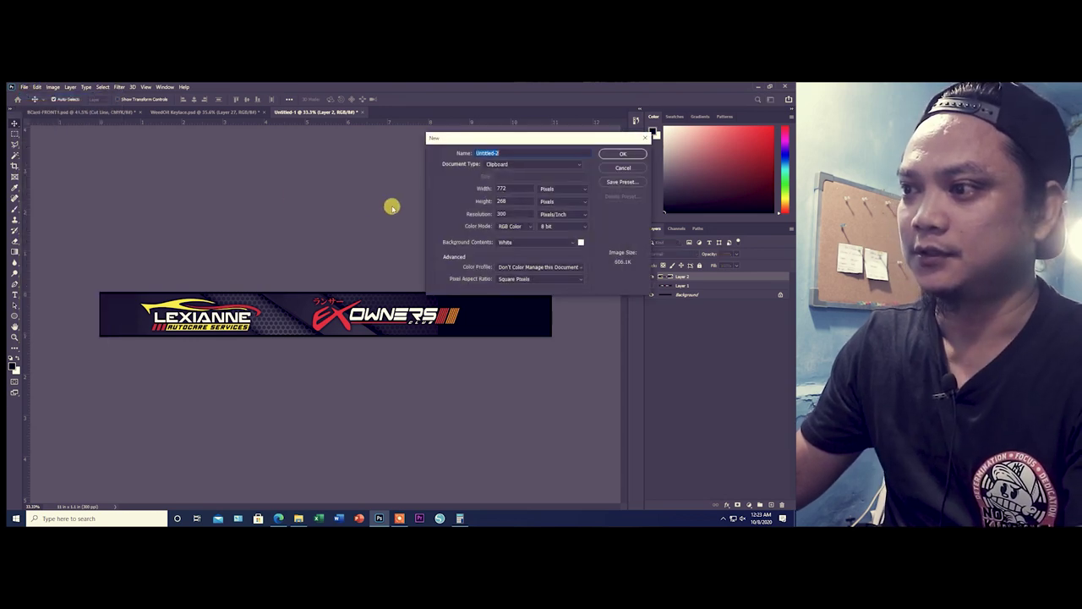
{"action": "left_click", "coordinate": [511, 166]}
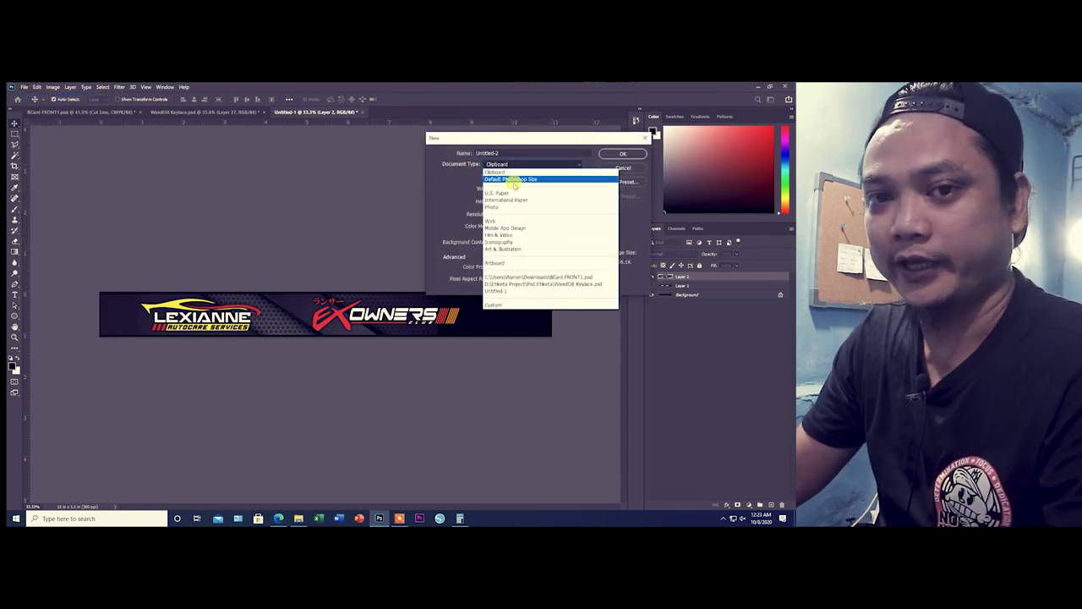
{"action": "left_click", "coordinate": [511, 195]}
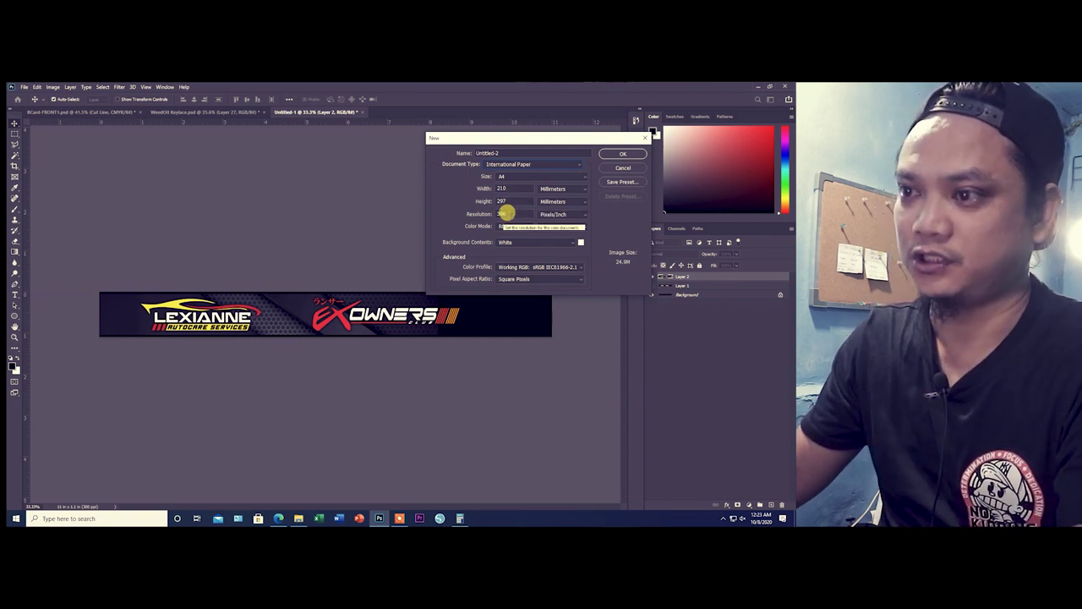
{"action": "left_click", "coordinate": [626, 155]}
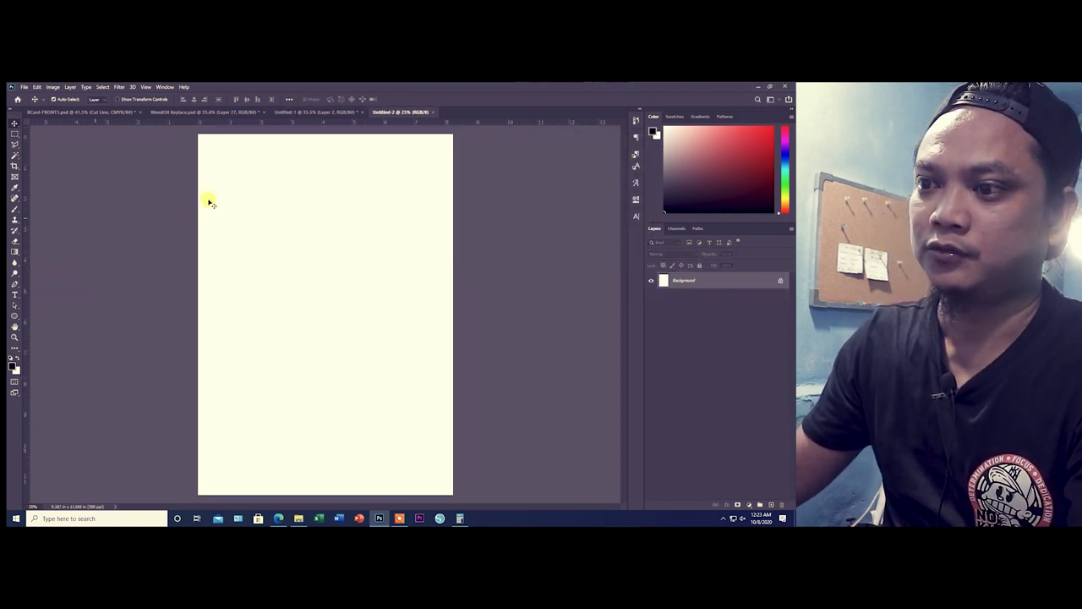
Copy the finished key lace strip from the 11 by 1.1 inch document onto the A4 page.
{"action": "left_click", "coordinate": [296, 112]}
{"action": "left_click_drag", "start_coordinate": [309, 282], "coordinate": [317, 292]}
{"action": "left_click_drag", "start_coordinate": [335, 222], "coordinate": [307, 271]}
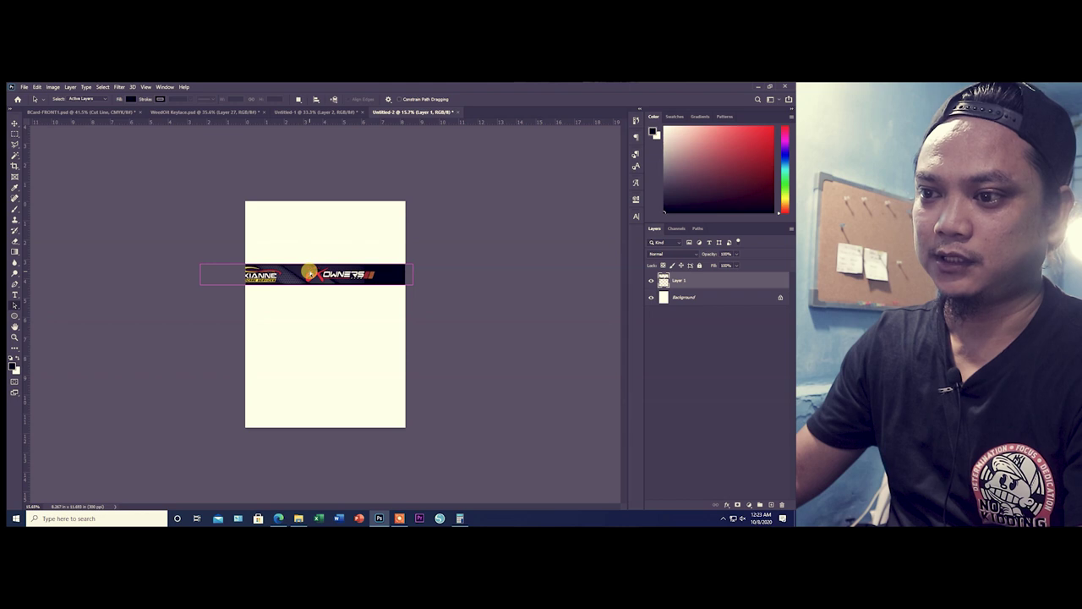
Rotate the key lace strip 90 degrees counter-clockwise and place it vertically along the left side of the A4 page.
{"action": "key", "text": "ctrl+t"}
{"action": "right_click", "coordinate": [334, 244]}
{"action": "left_click", "coordinate": [362, 369]}
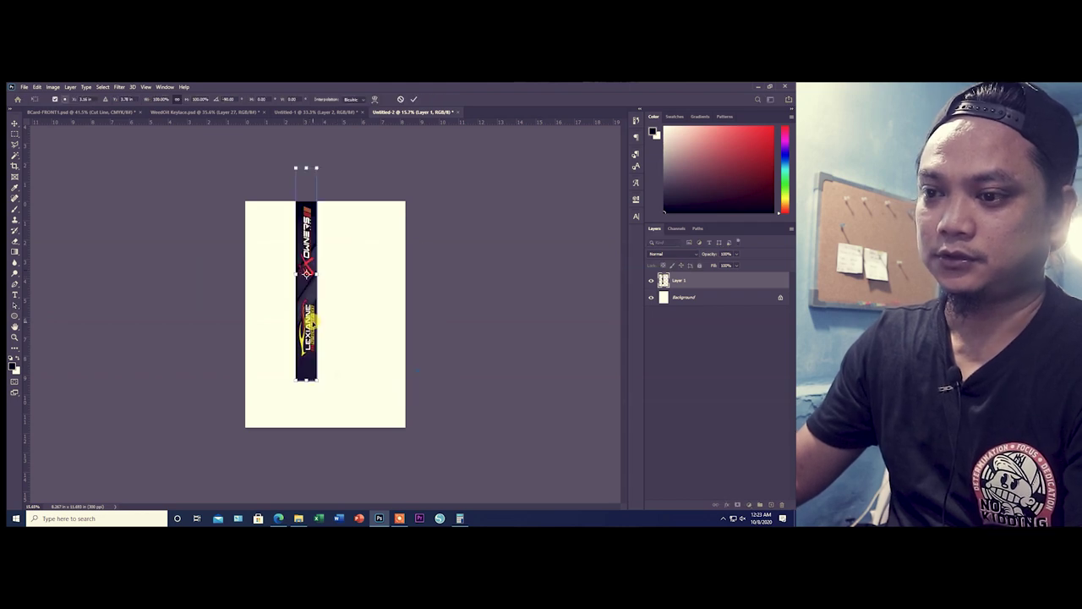
{"action": "left_click_drag", "start_coordinate": [306, 292], "coordinate": [275, 336]}
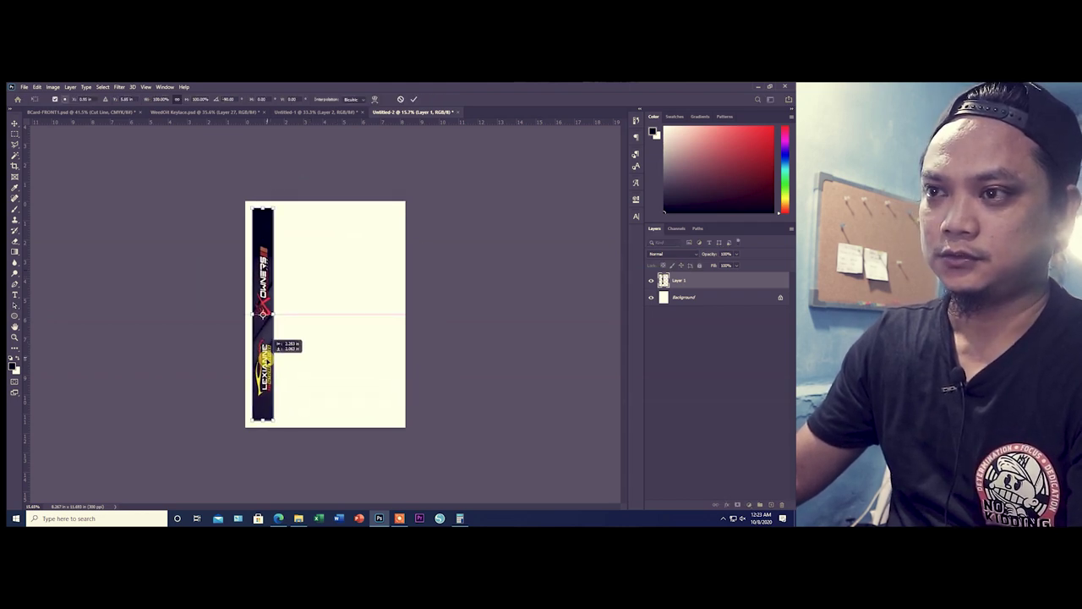
{"action": "key", "text": "Return"}
Duplicate the vertical strip four times and space the five strips side by side across the A4 page.
{"action": "key", "text": "ctrl+0"}
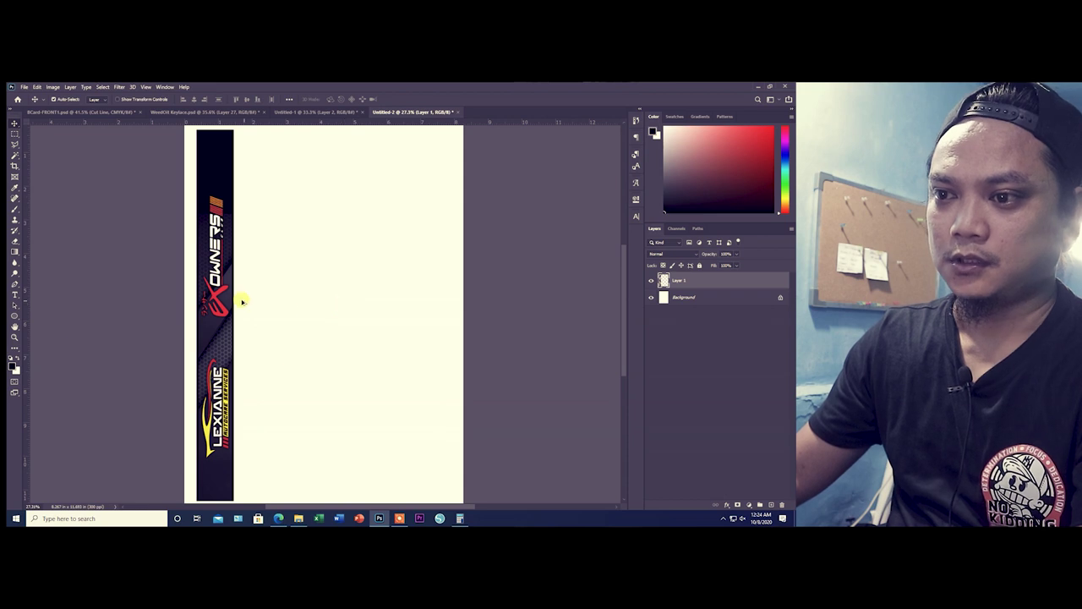
{"action": "left_click_drag", "start_coordinate": [226, 295], "coordinate": [429, 341]}
{"action": "left_click_drag", "start_coordinate": [354, 338], "coordinate": [376, 335]}
{"action": "left_click", "coordinate": [306, 325]}
{"action": "left_click_drag", "start_coordinate": [306, 325], "coordinate": [270, 321]}
{"action": "key", "text": "ctrl+minus"}
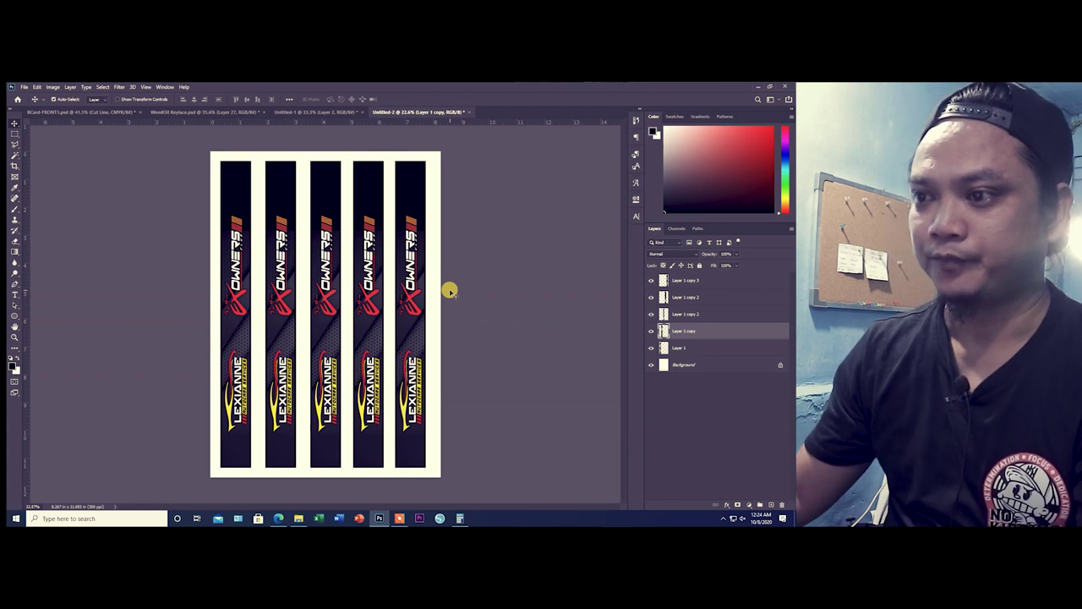
Add a Brightness/Contrast adjustment layer above all the strip layers and set its brightness to 80.
{"action": "left_click", "coordinate": [710, 285]}
{"action": "left_click", "coordinate": [738, 505]}
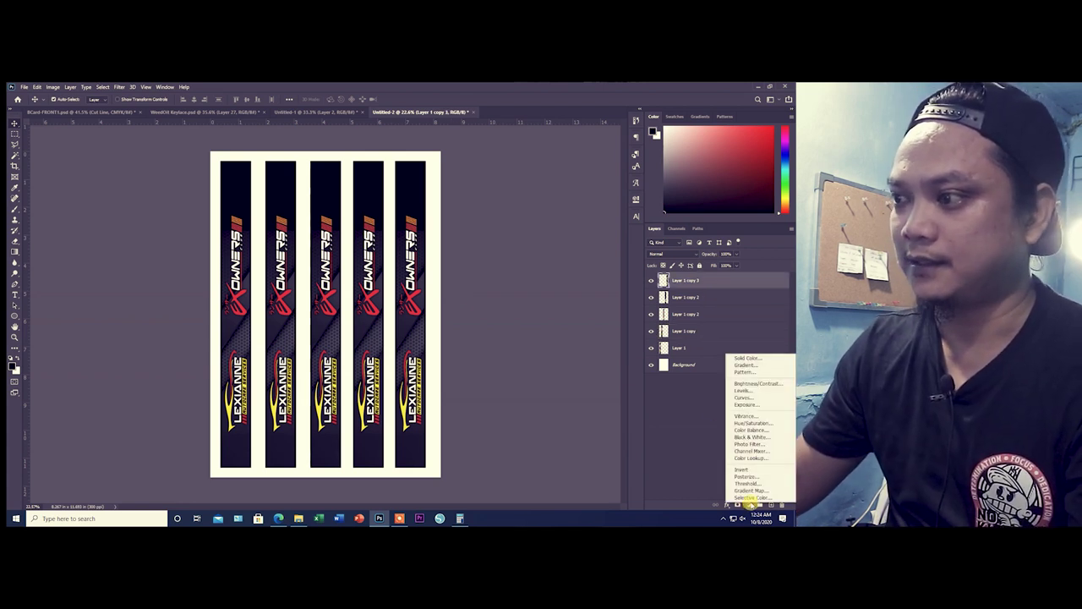
{"action": "left_click", "coordinate": [741, 386]}
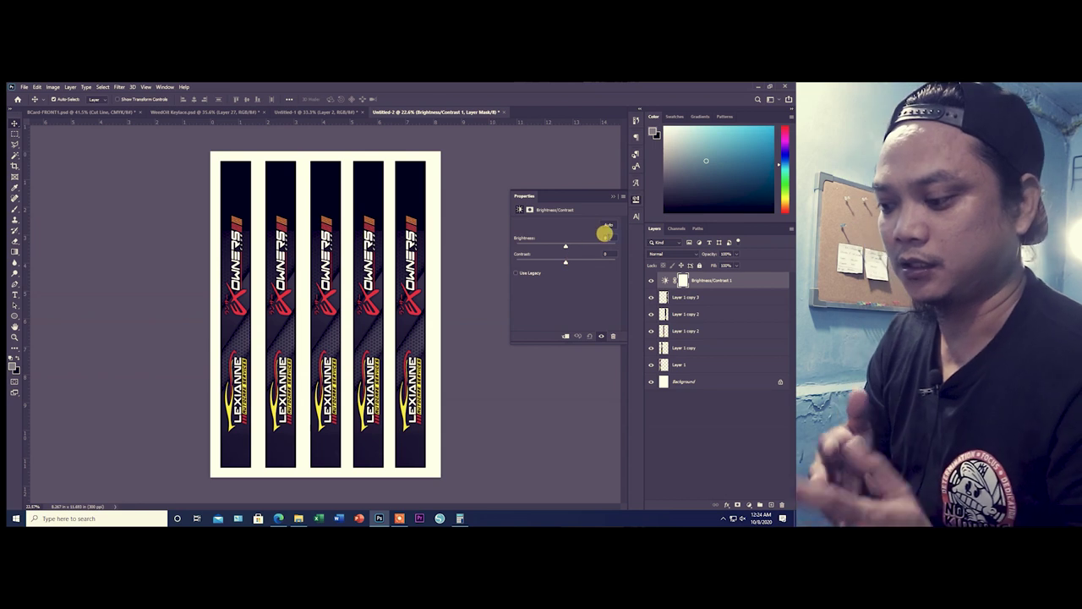
{"action": "left_click", "coordinate": [604, 237]}
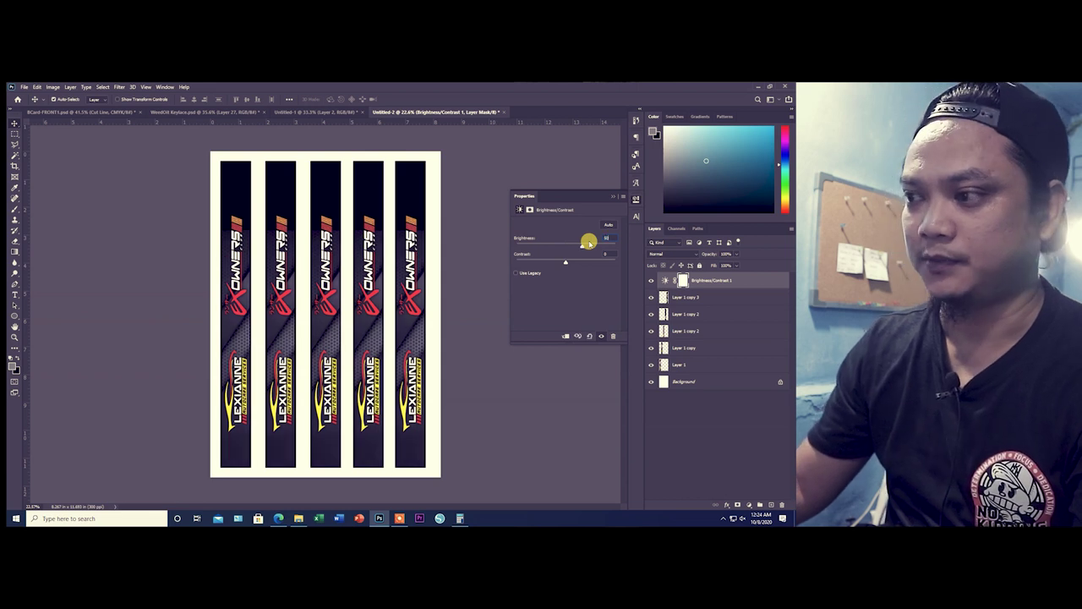
{"action": "type", "text": "50"}
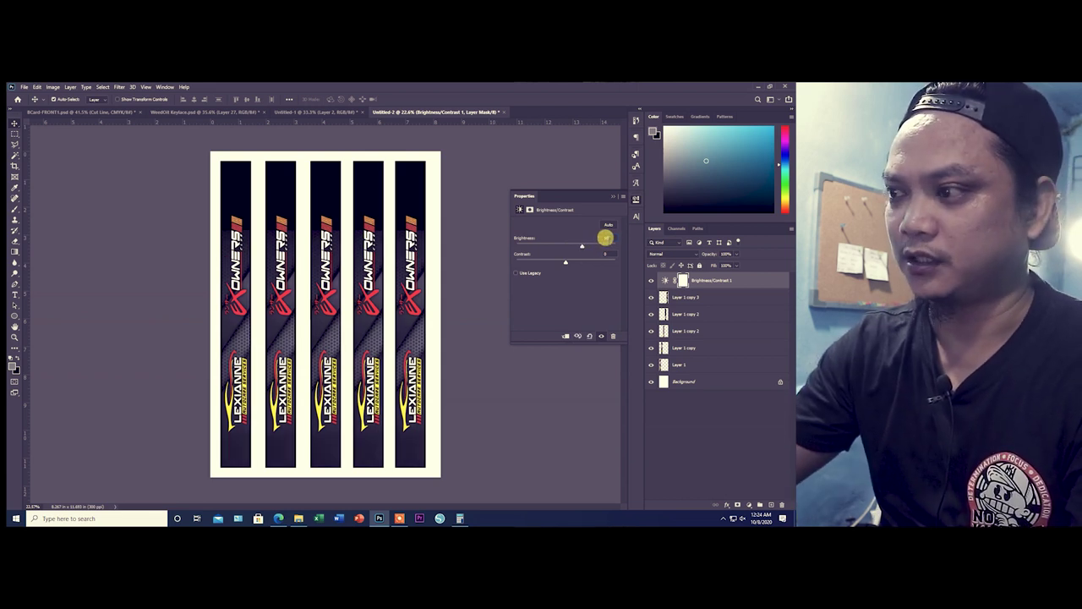
{"action": "type", "text": "100"}
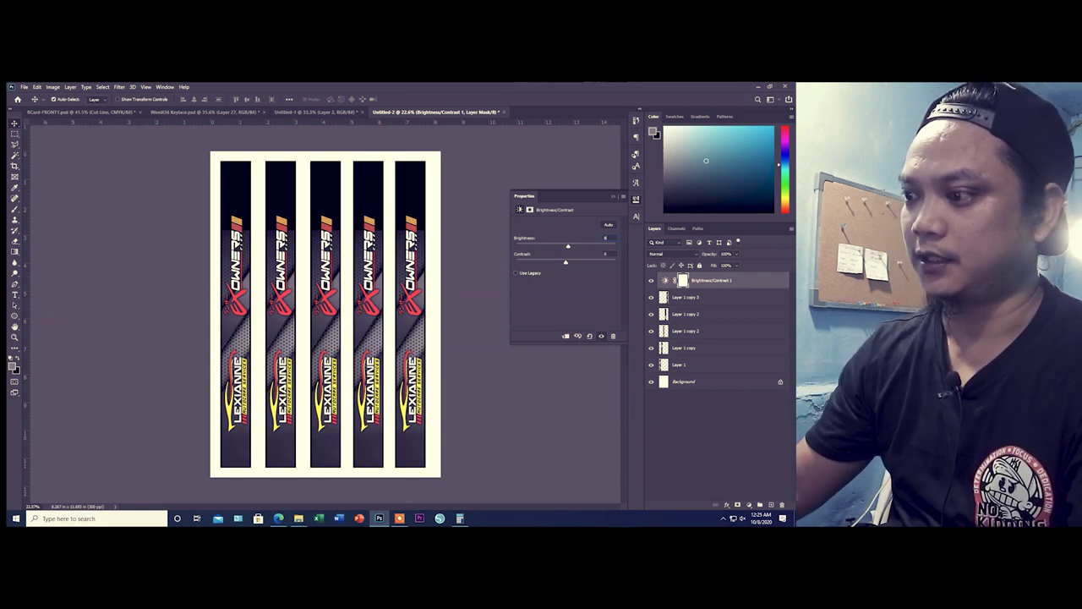
{"action": "type", "text": "80"}
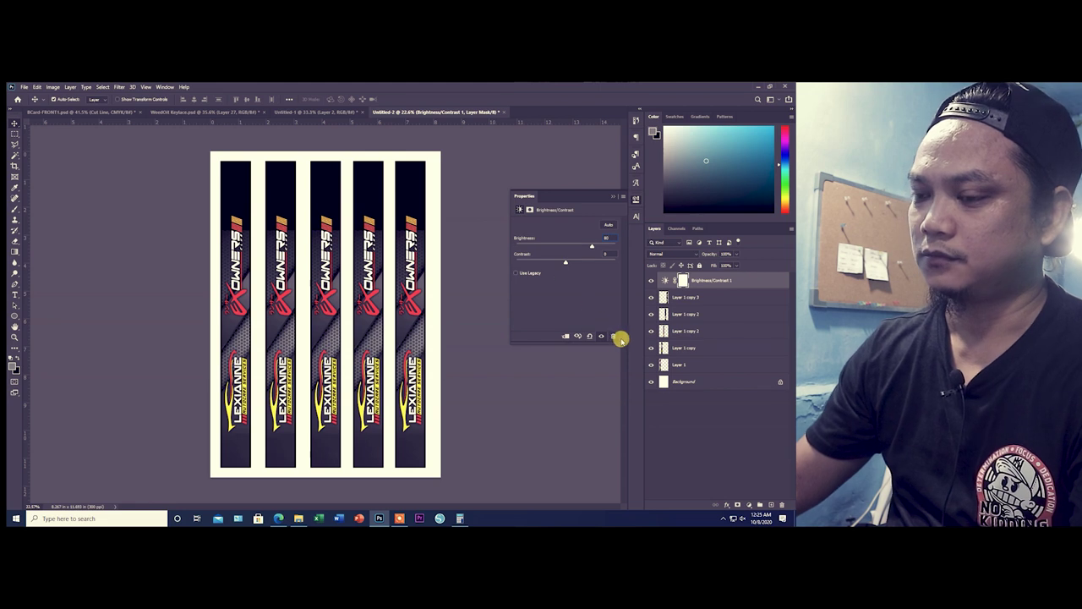
{"action": "left_click", "coordinate": [613, 196]}
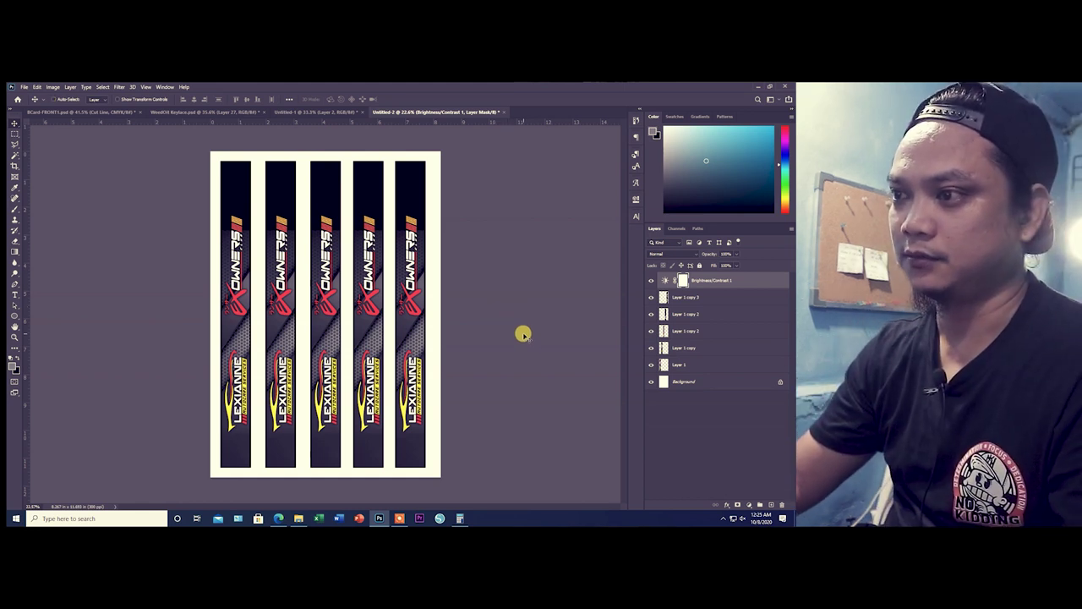
Open the print settings for the A4 layout and choose the EPSON L110 Series printer.
{"action": "key", "text": "ctrl+p"}
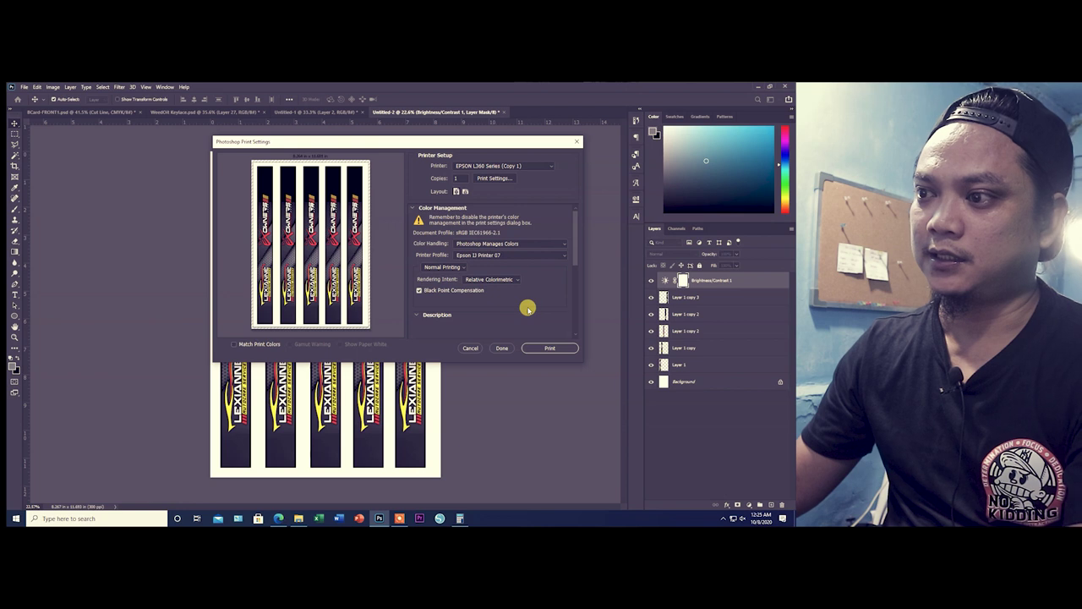
{"action": "left_click", "coordinate": [500, 166]}
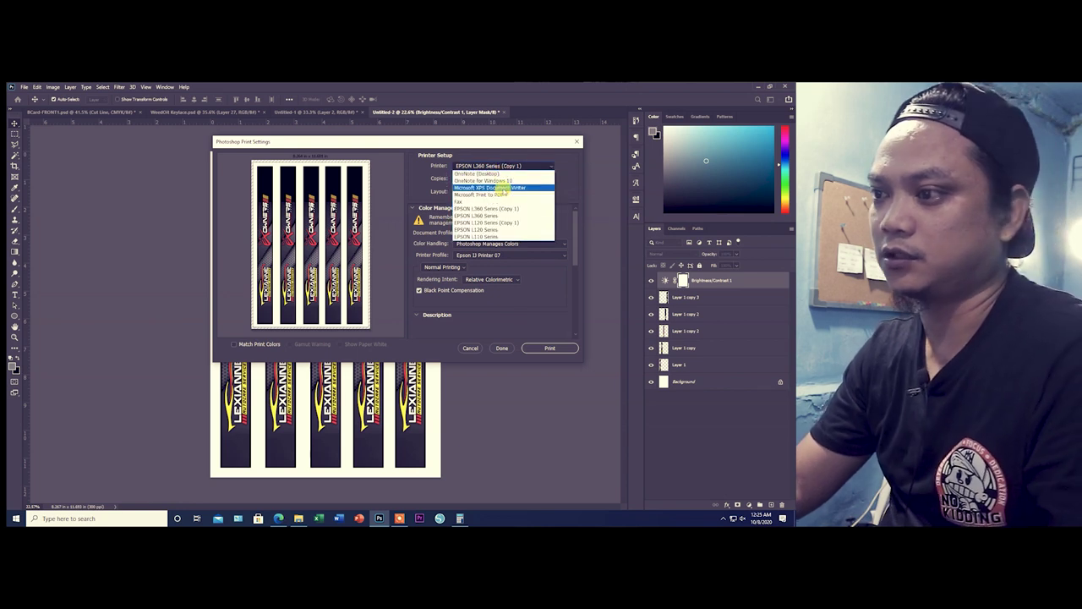
{"action": "left_click", "coordinate": [499, 236]}
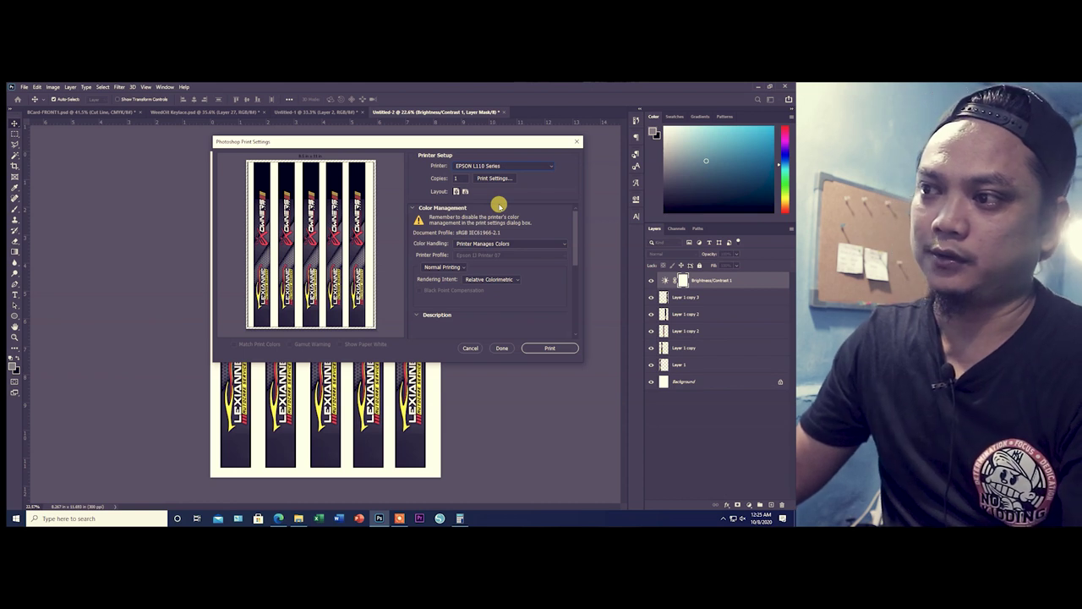
Apply the Subli L110 printing preset in the printer properties, with A4 210 x 297 mm as the document size.
{"action": "left_click", "coordinate": [502, 179]}
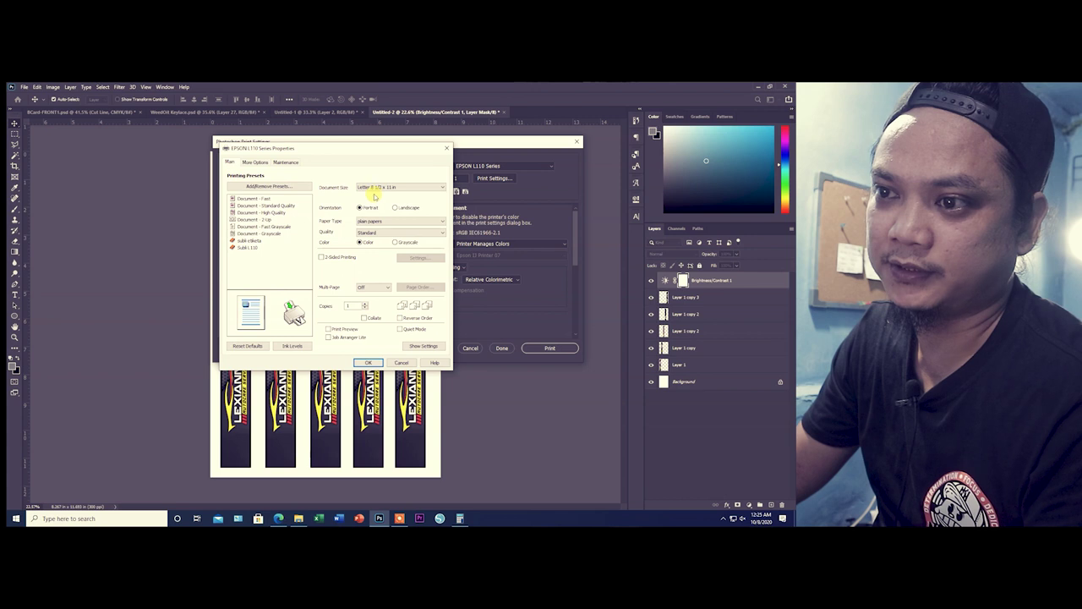
{"action": "left_click", "coordinate": [248, 247]}
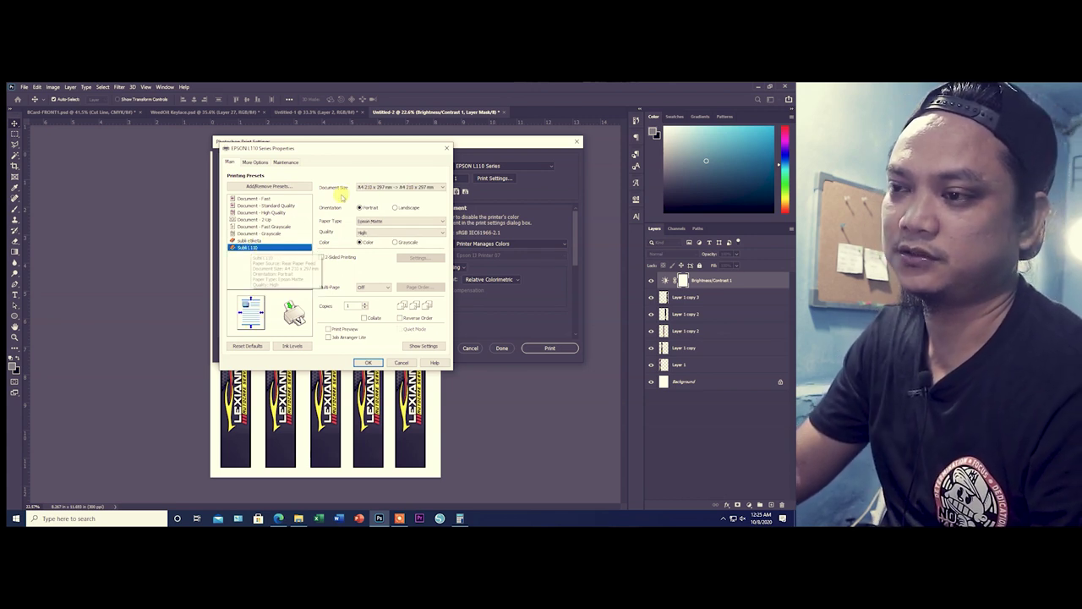
{"action": "left_click", "coordinate": [377, 187]}
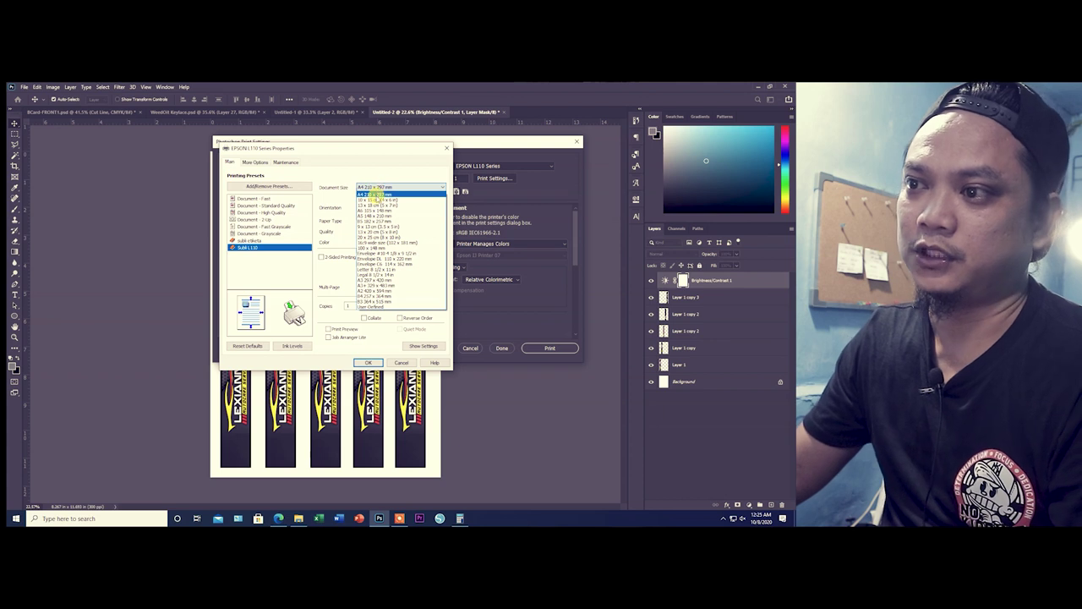
{"action": "left_click", "coordinate": [374, 187]}
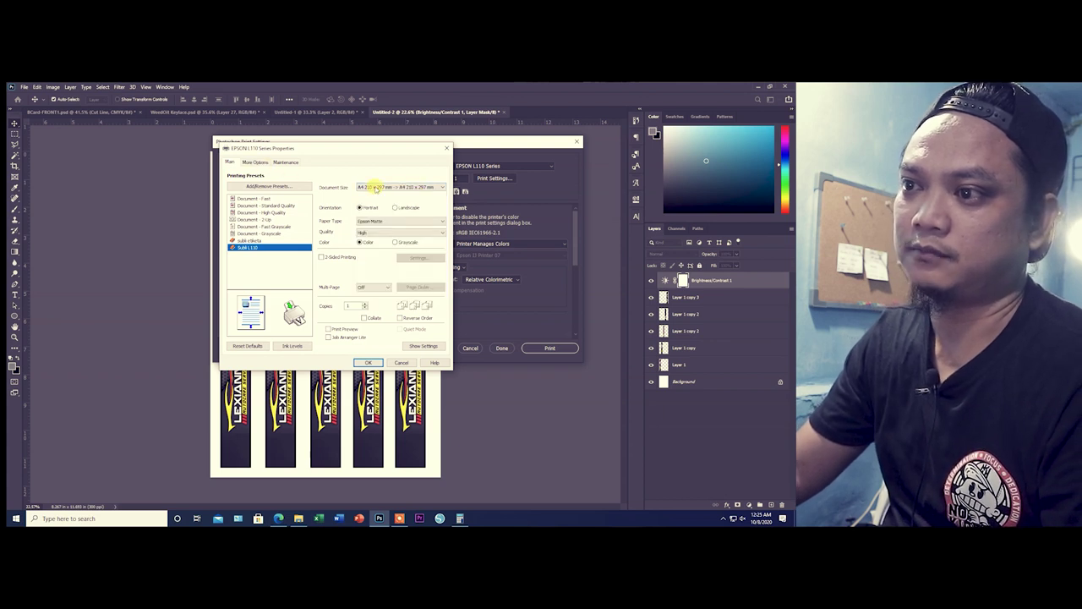
{"action": "left_click", "coordinate": [404, 189]}
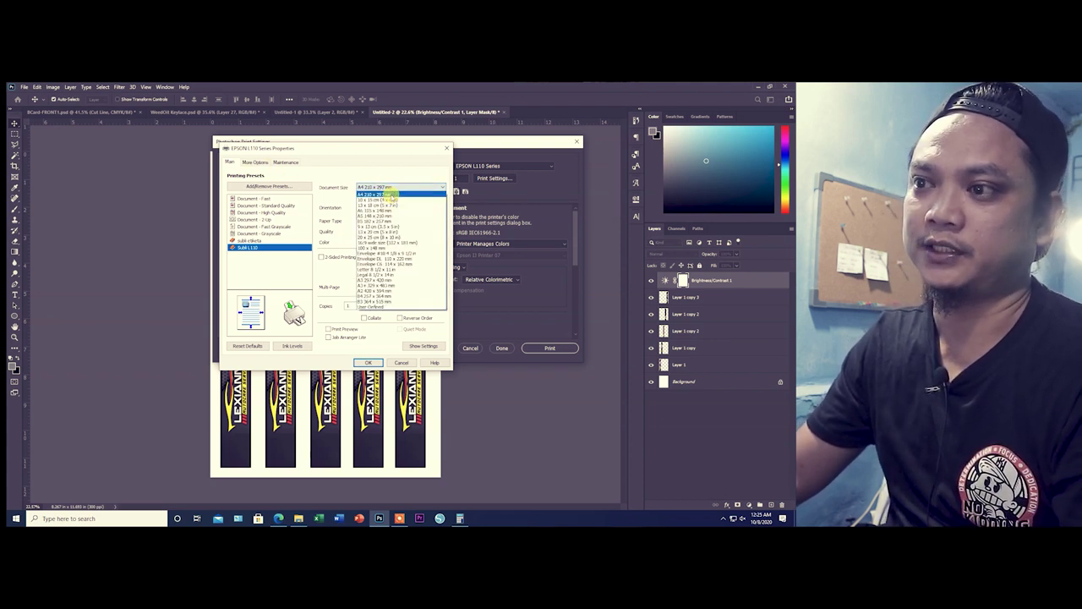
{"action": "left_click", "coordinate": [389, 188]}
Set the output paper to A4 210 x 297 mm and have Mirror Image enabled in the printer properties.
{"action": "left_click", "coordinate": [256, 163]}
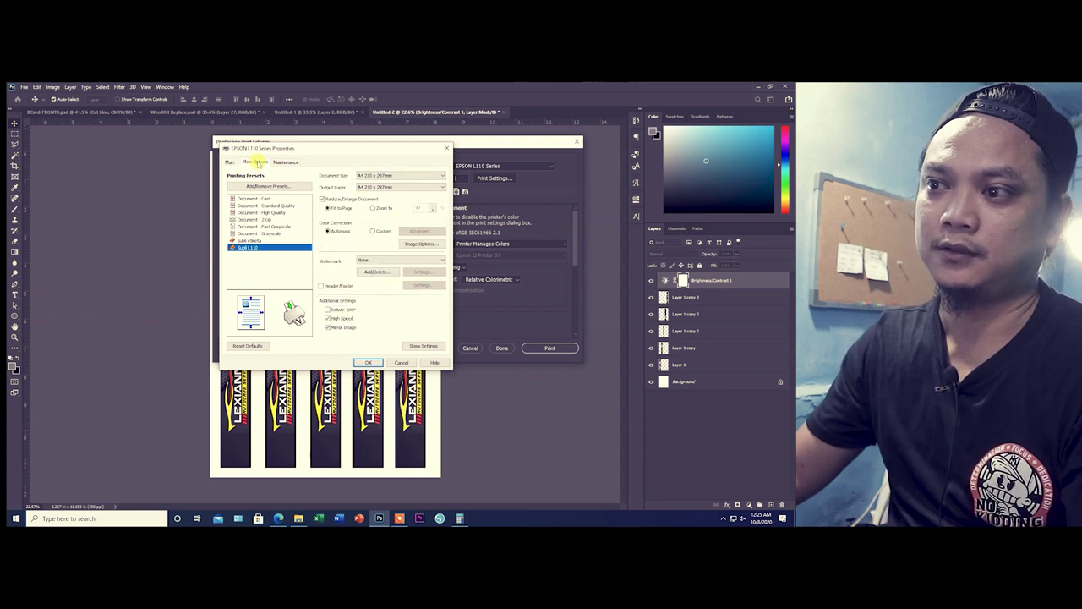
{"action": "left_click", "coordinate": [378, 189]}
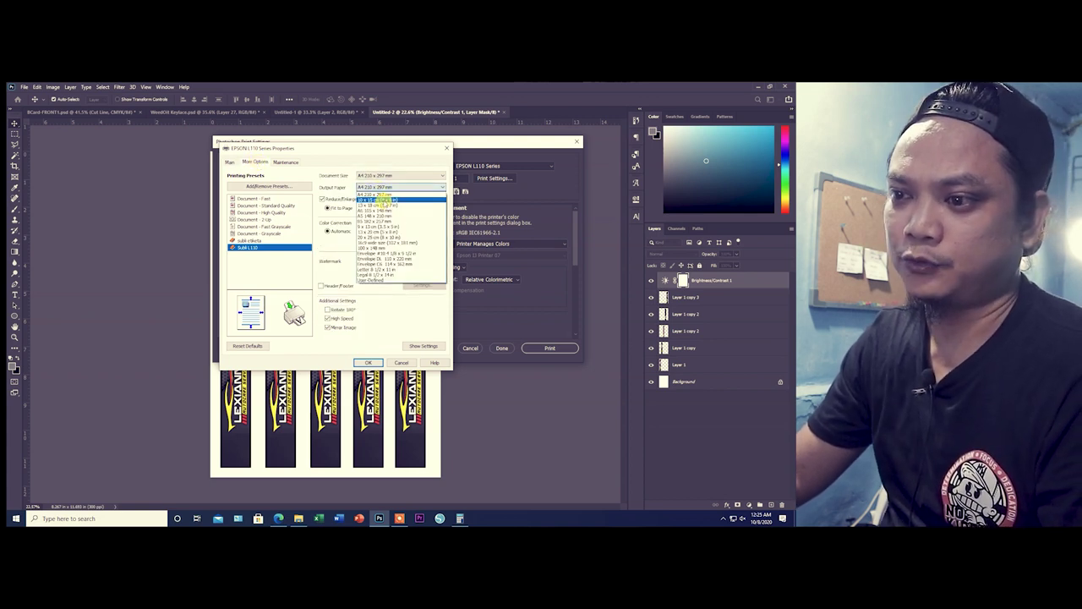
{"action": "left_click", "coordinate": [378, 194]}
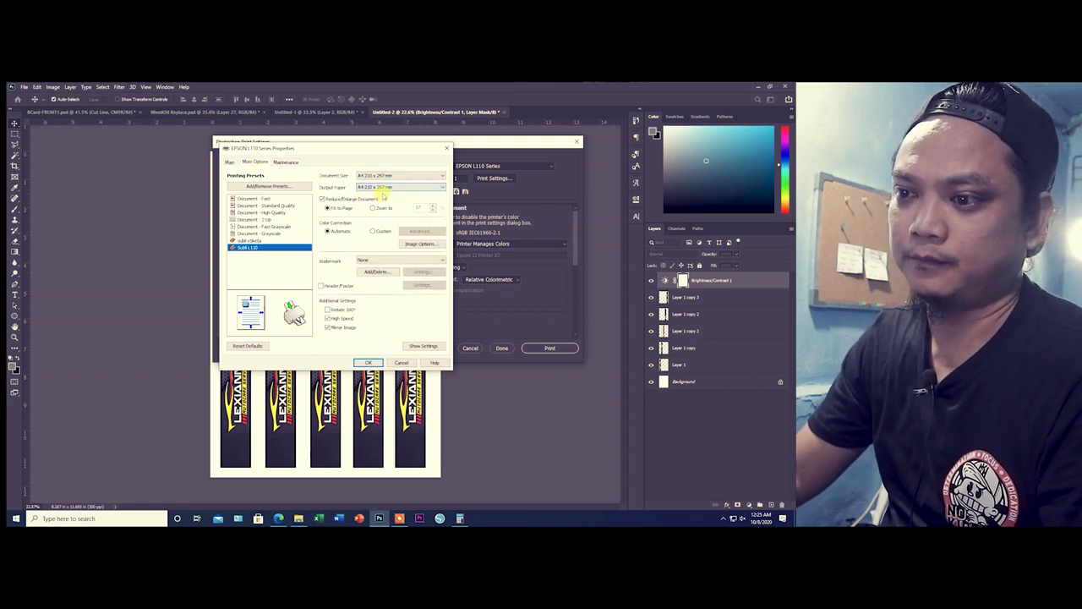
{"action": "left_click", "coordinate": [328, 328]}
{"action": "left_click", "coordinate": [329, 328]}
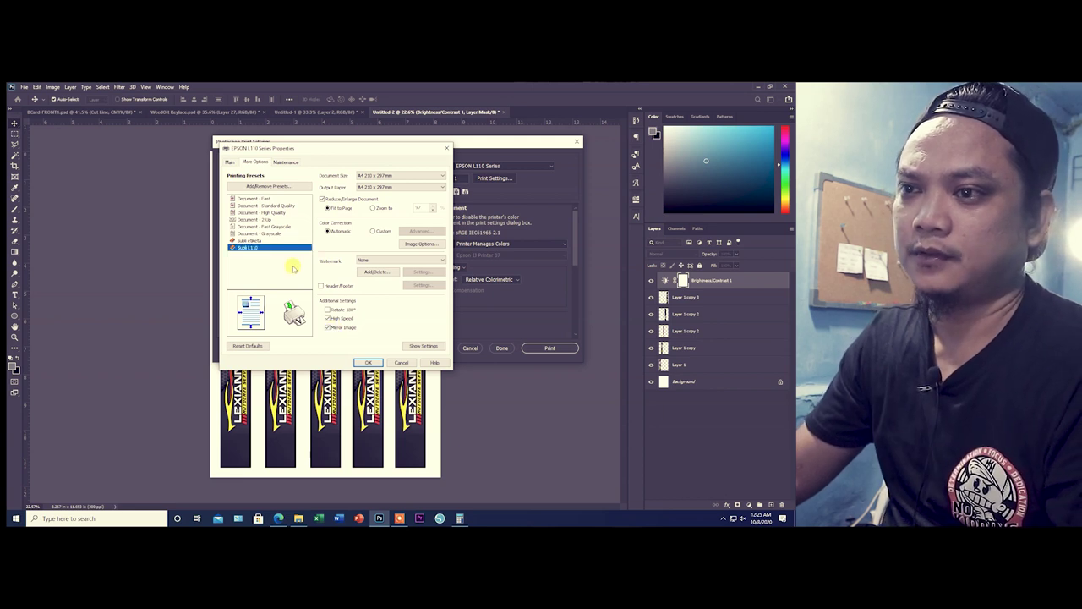
Enable Print Preview, accept the printer properties, and set the color handling to Photoshop Manages Colors.
{"action": "left_click", "coordinate": [230, 162]}
{"action": "left_click", "coordinate": [329, 328]}
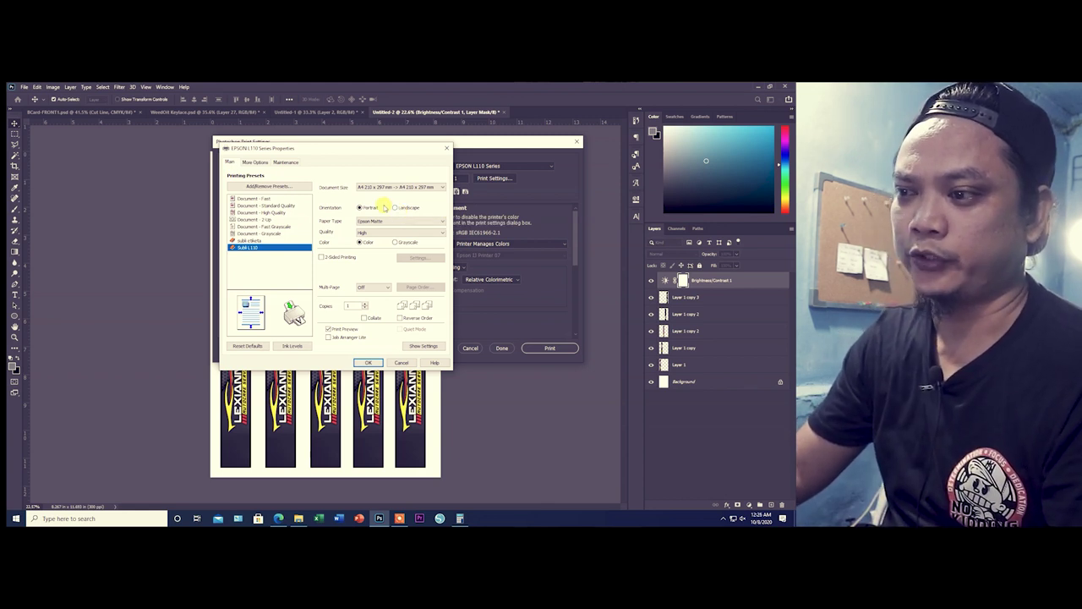
{"action": "left_click", "coordinate": [367, 362]}
{"action": "left_click", "coordinate": [508, 244]}
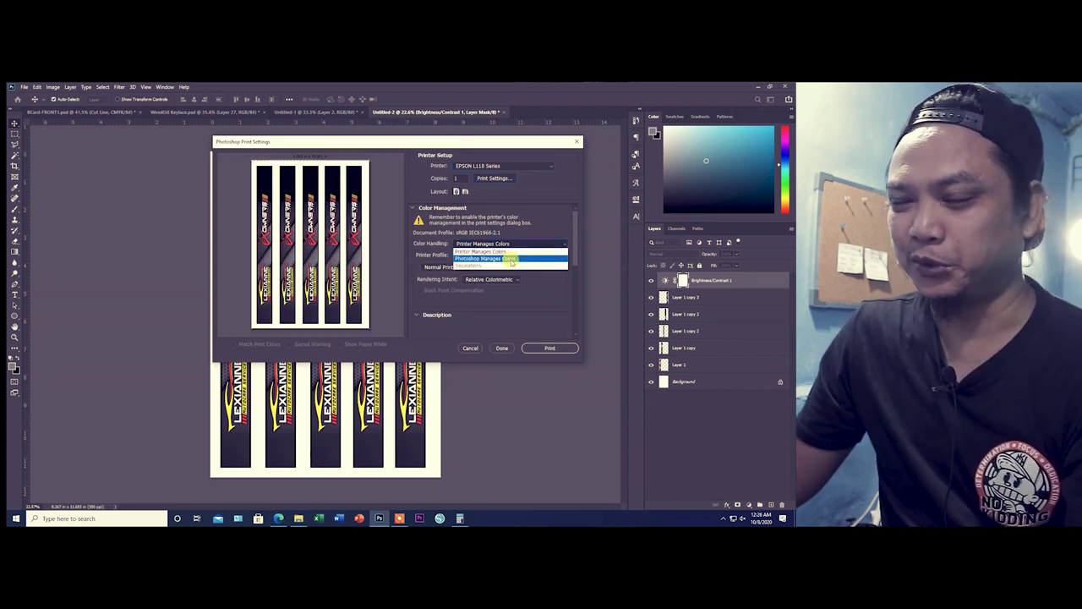
{"action": "left_click", "coordinate": [511, 259]}
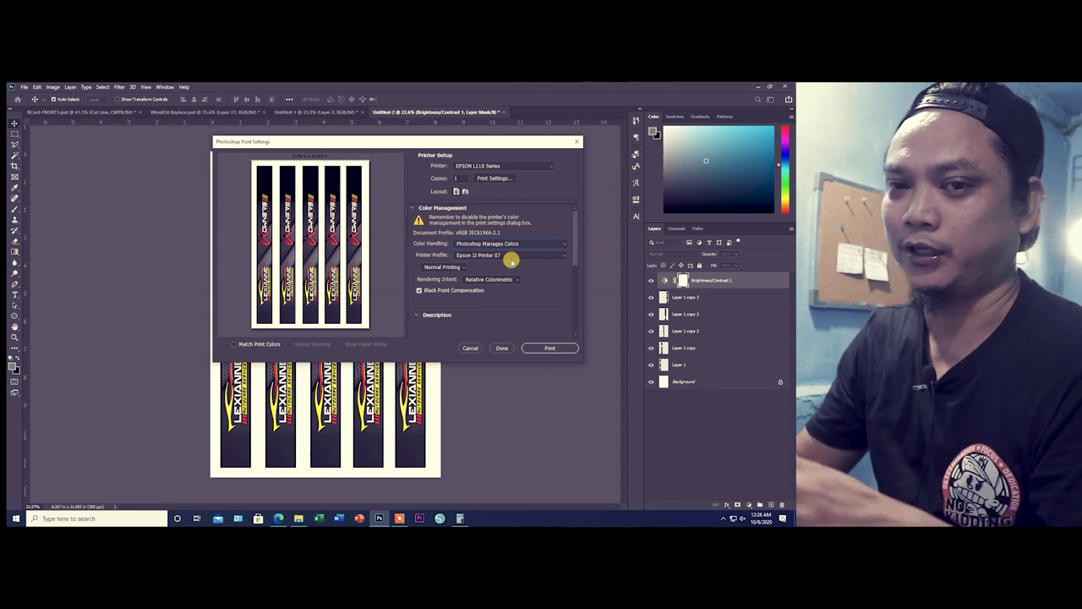